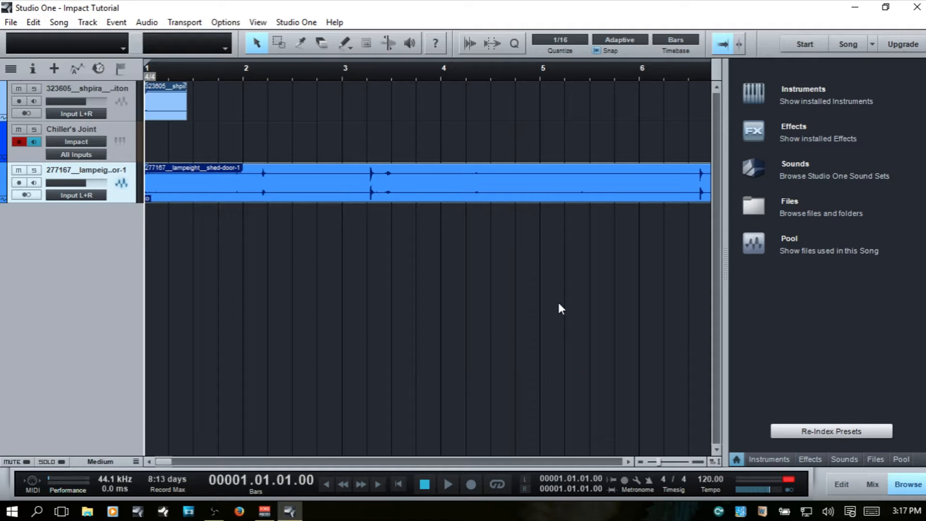
- Add the Impact preset 60s a GoGo from the installed instruments to the song as a new instrument track
left_click(802, 91)
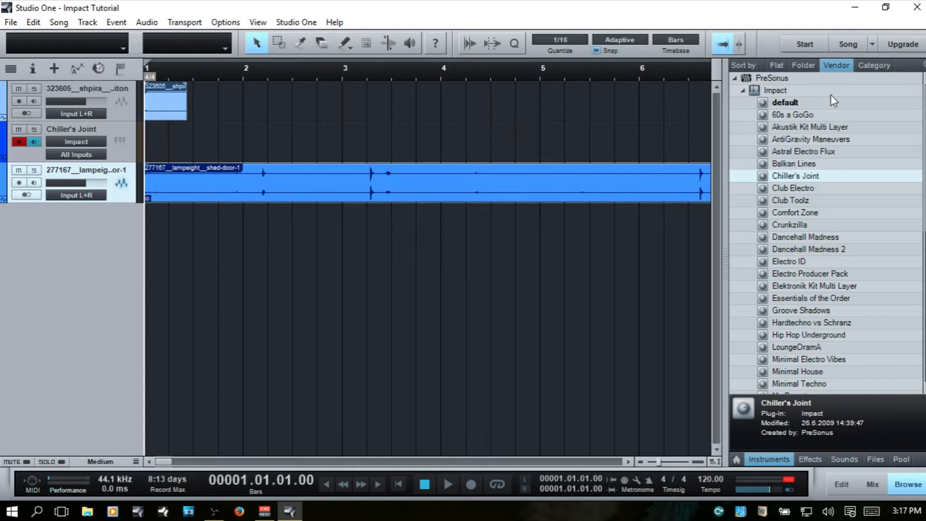
left_click(744, 91)
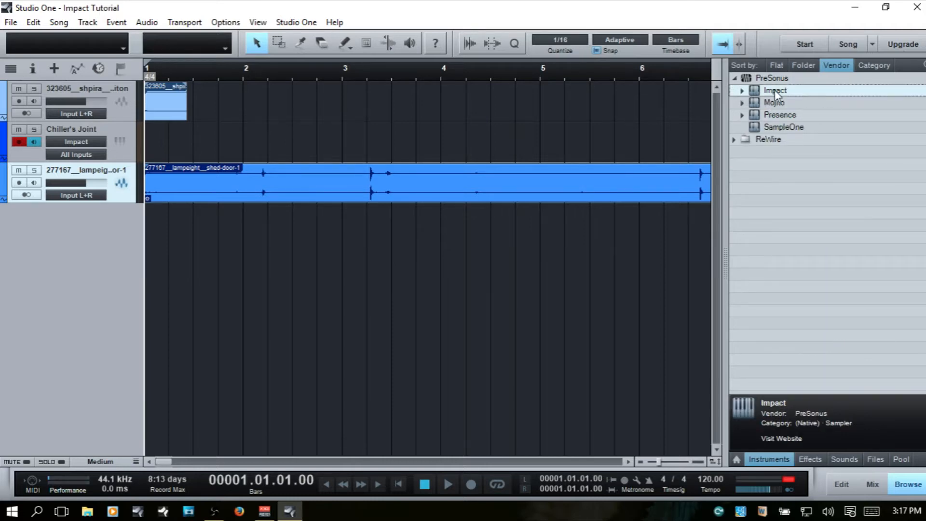
left_click(743, 91)
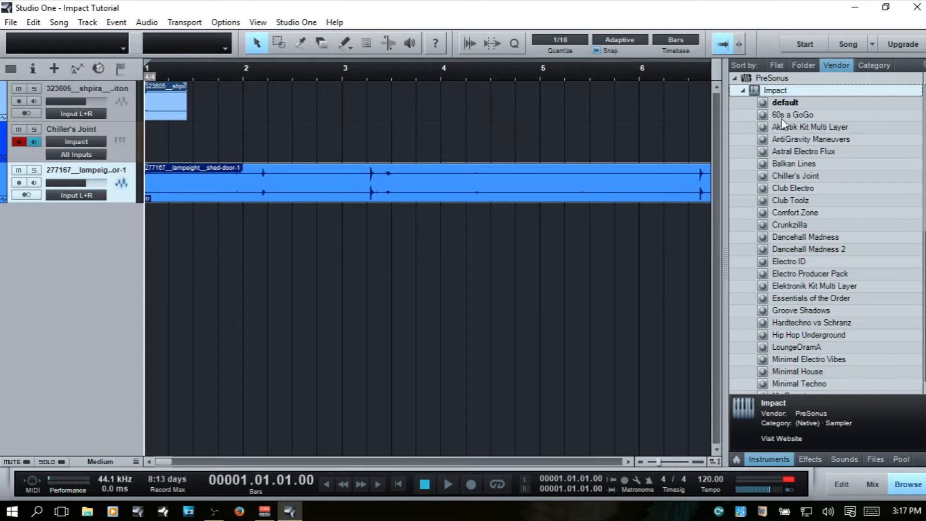
left_click_drag(793, 117, 166, 251)
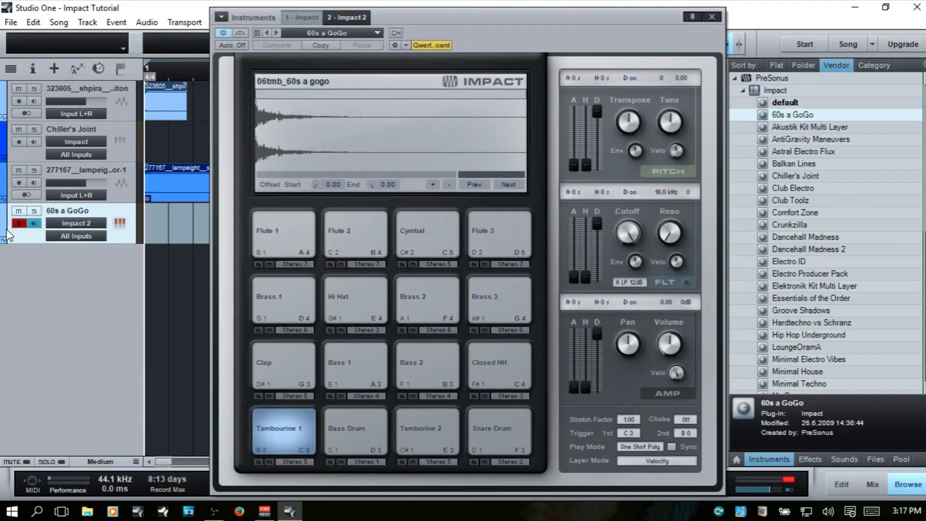
- Reorder the tracks so both instrument tracks sit above the shed-door and shpira audio tracks, and select the 60s a GoGo track
left_click_drag(36, 215, 37, 172)
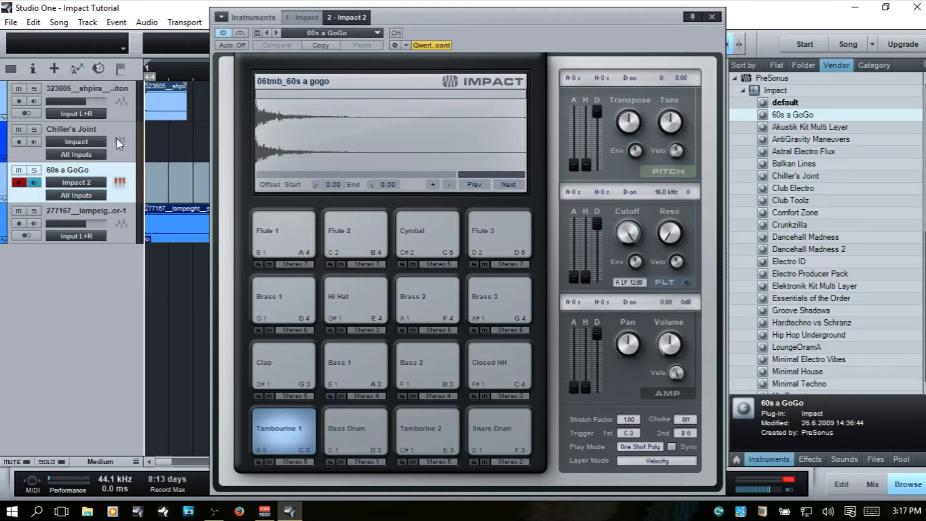
left_click(120, 100)
left_click_drag(126, 228, 120, 251)
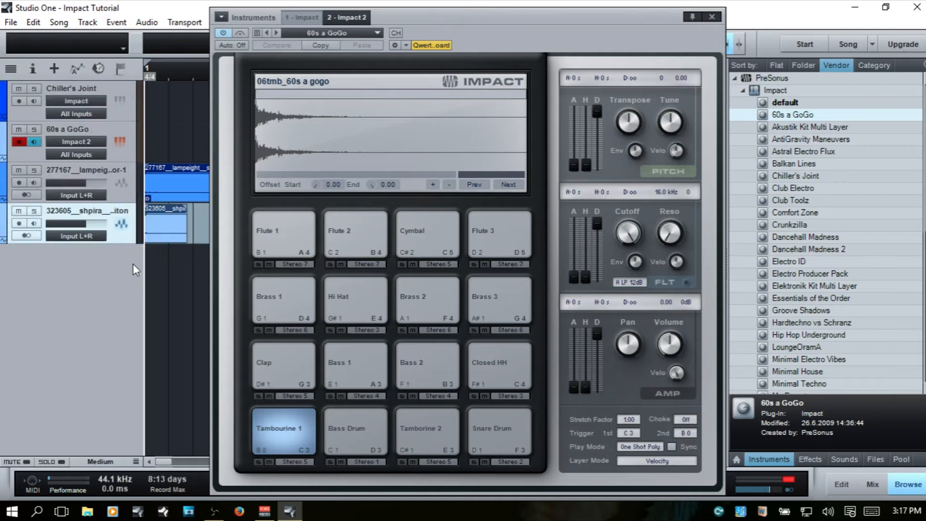
left_click(108, 130)
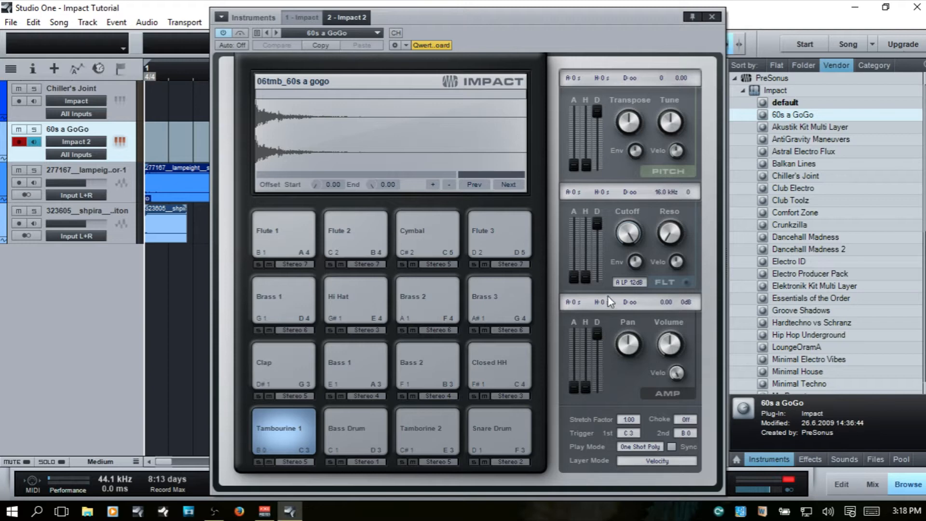
- Look through the instrument options and view the first Impact instance before returning to Impact 2
left_click(222, 16)
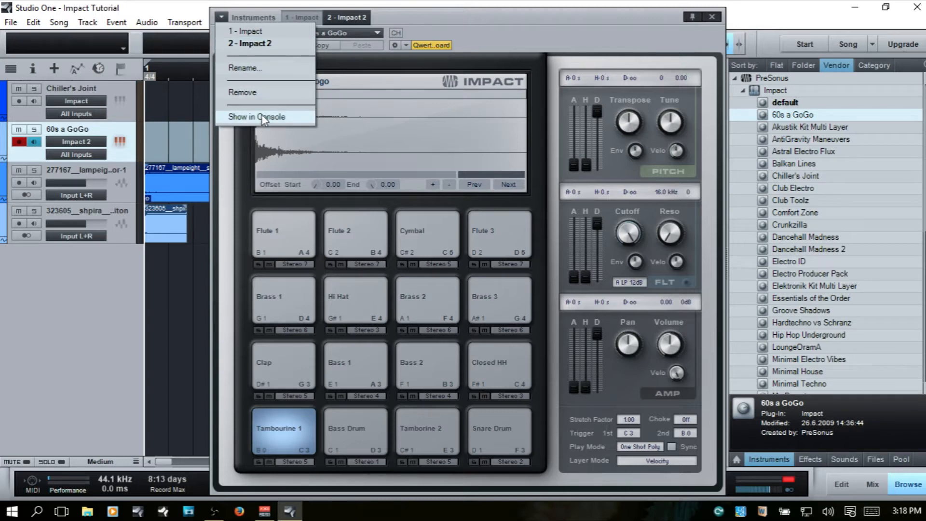
left_click(222, 18)
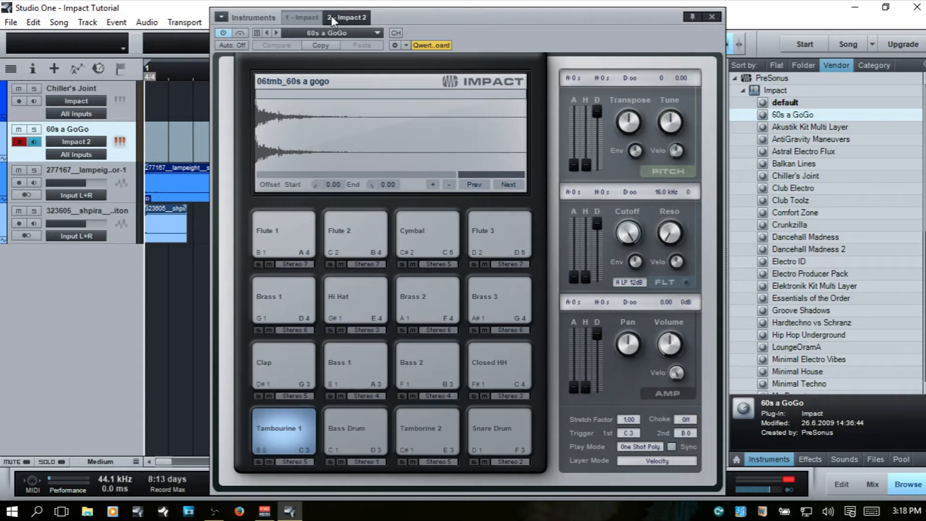
left_click(305, 15)
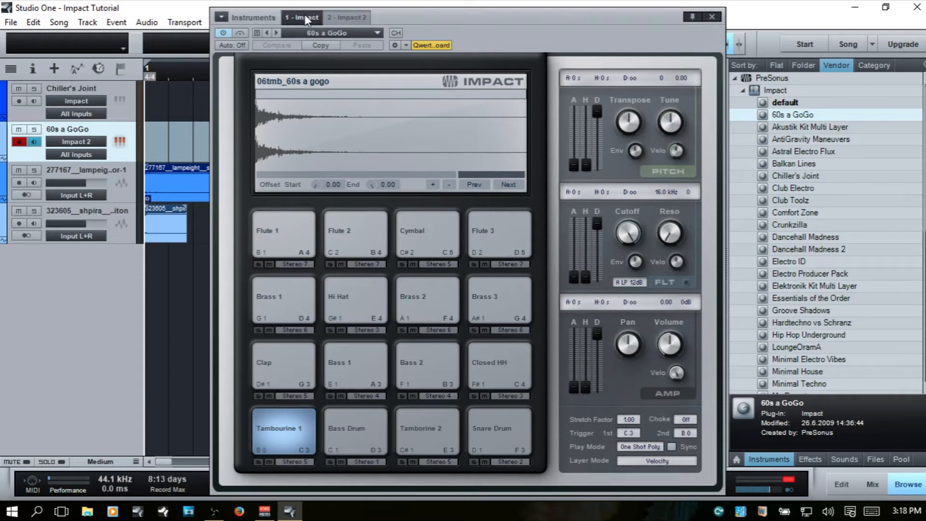
left_click(340, 16)
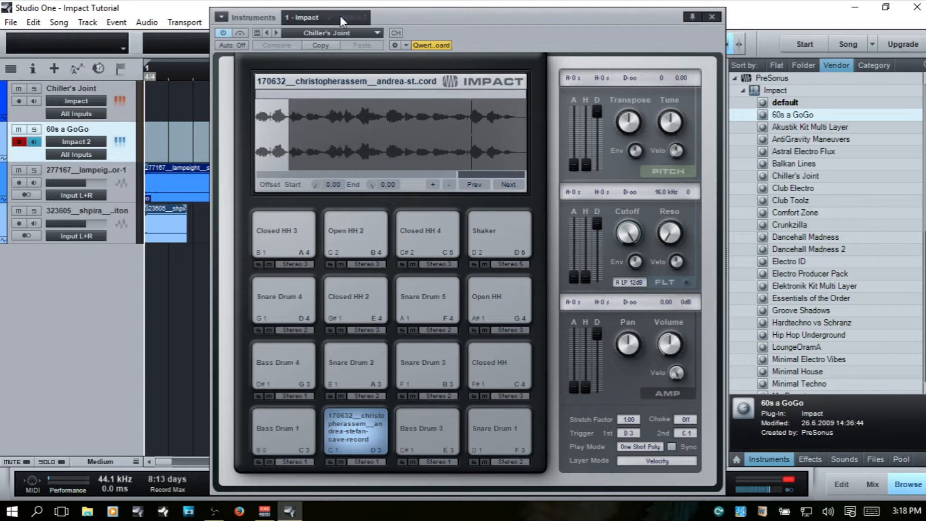
- Deactivate and reactivate Impact 2, and toggle its bypass on and off
left_click(225, 33)
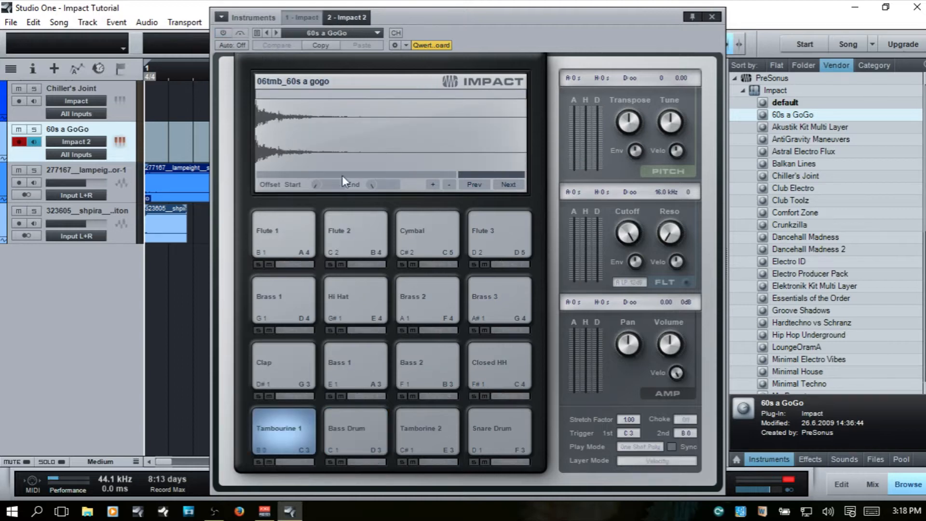
left_click(223, 33)
left_click(240, 33)
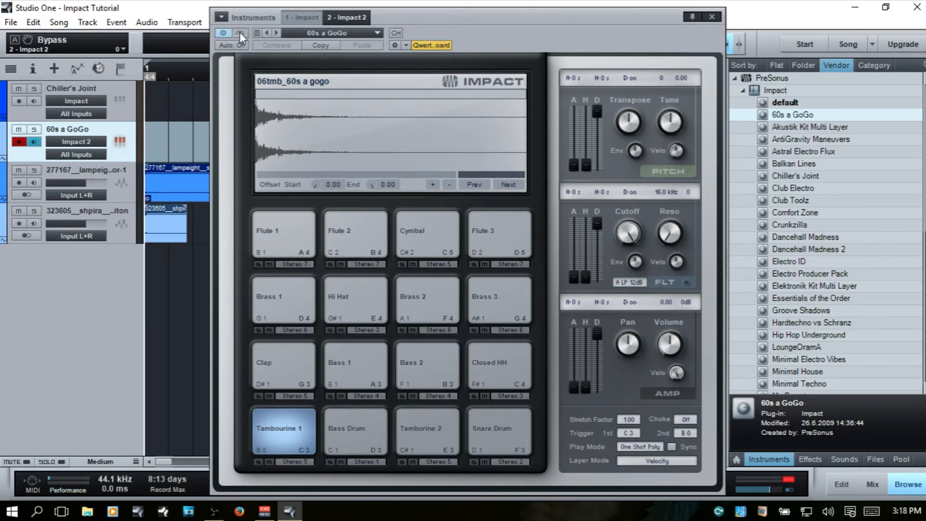
left_click(239, 32)
- Examine Impact 2's preset storing options and its list of available presets without choosing another one
left_click(258, 33)
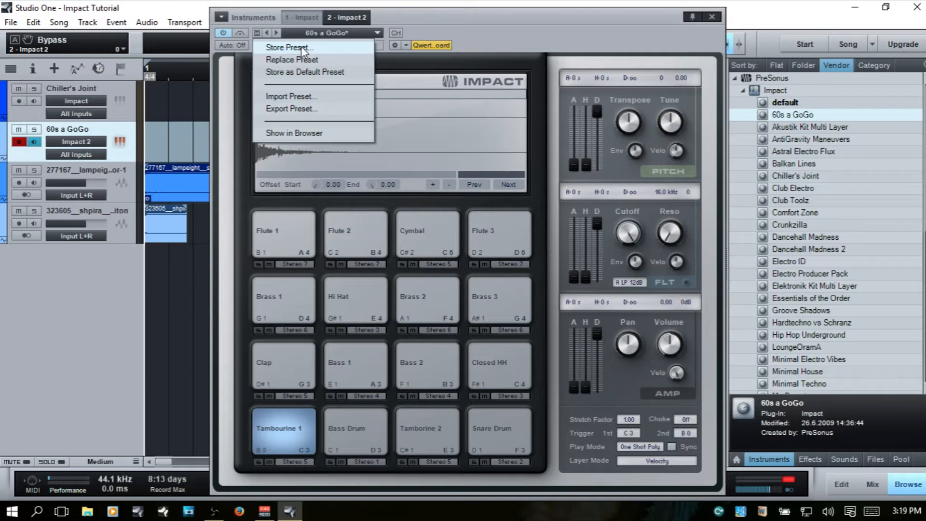
left_click(531, 34)
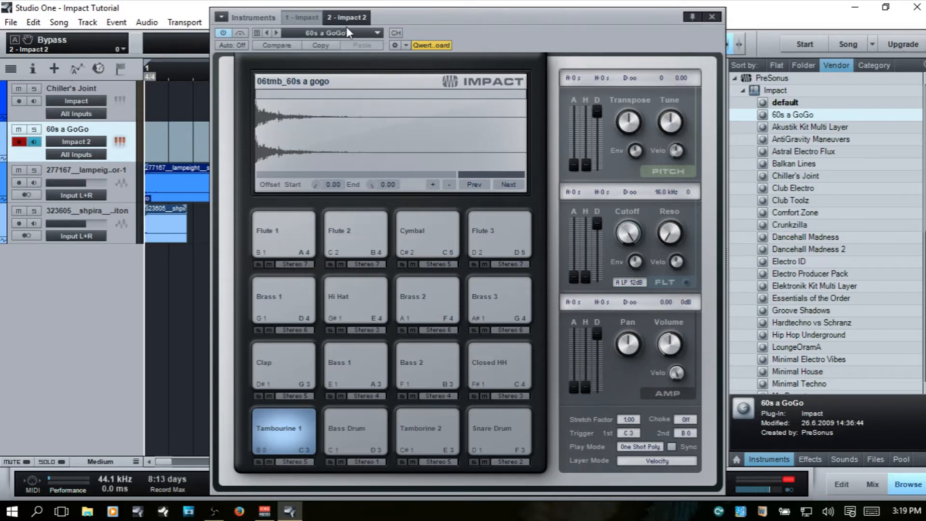
left_click(377, 32)
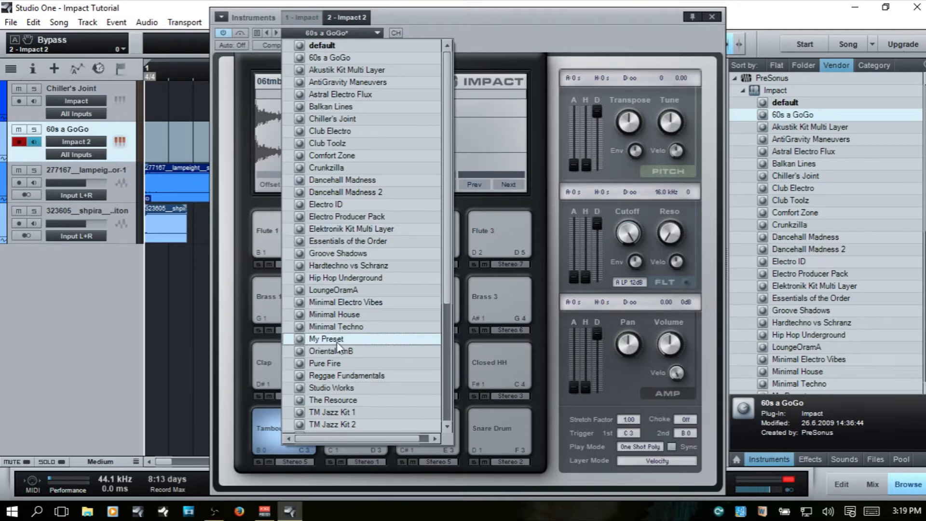
left_click(458, 21)
left_click(257, 33)
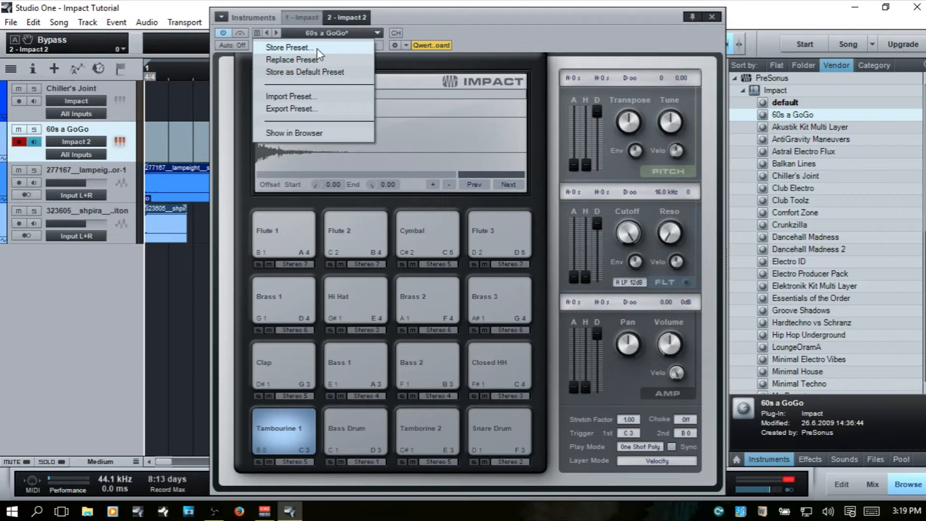
left_click(505, 36)
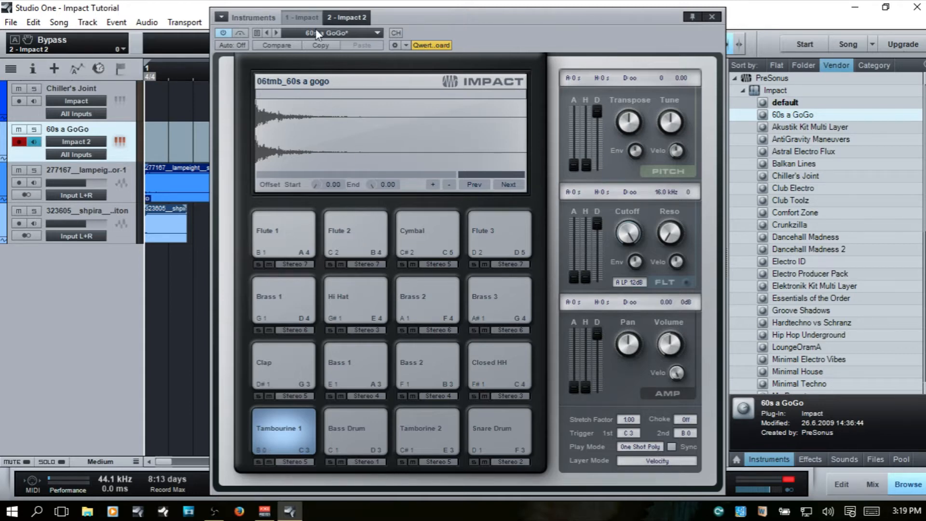
left_click(378, 33)
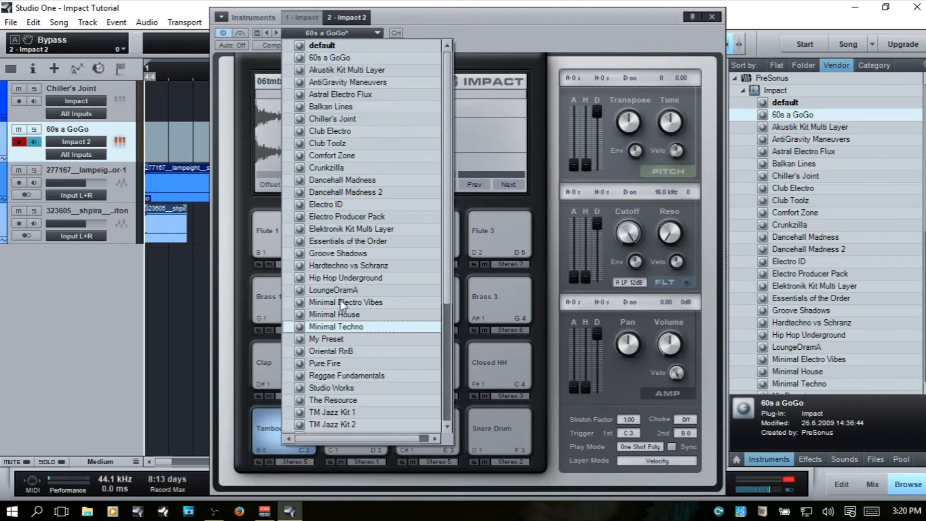
left_click(499, 28)
- Examine Impact 2's stereo and mono output channels and its automation mode options
left_click(397, 33)
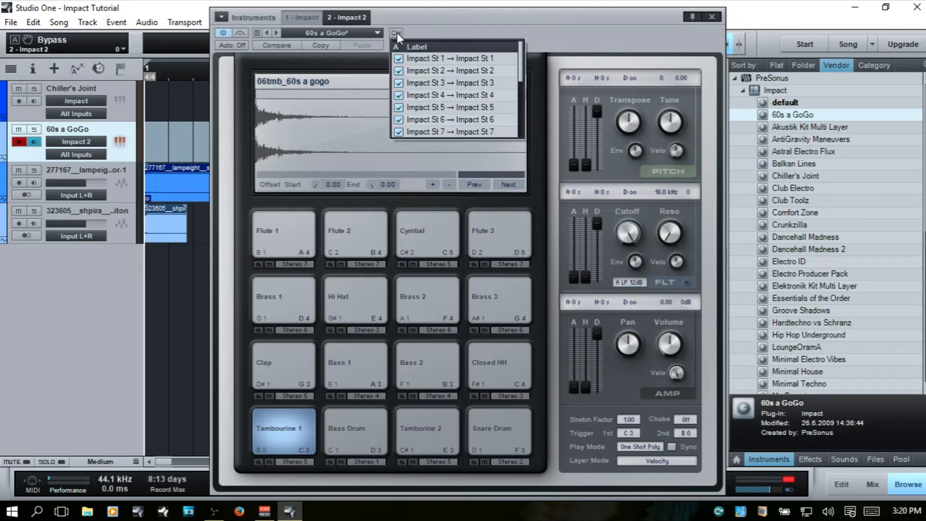
scroll(456, 78, "down", 3)
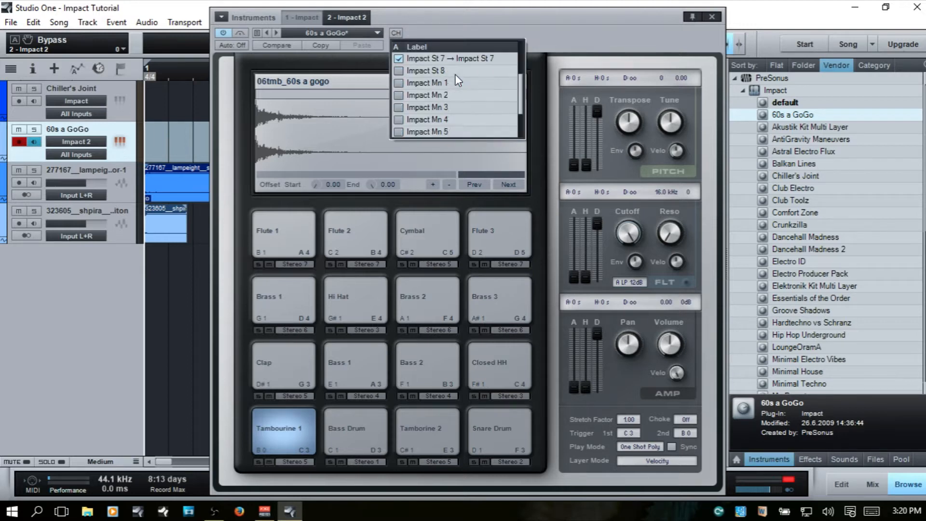
scroll(457, 82, "up", 3)
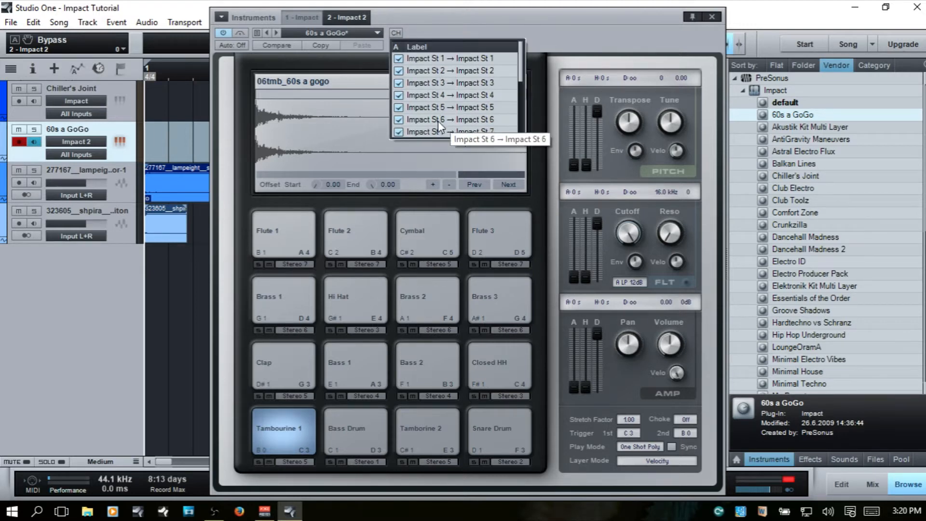
scroll(428, 79, "down", 3)
scroll(432, 83, "up", 3)
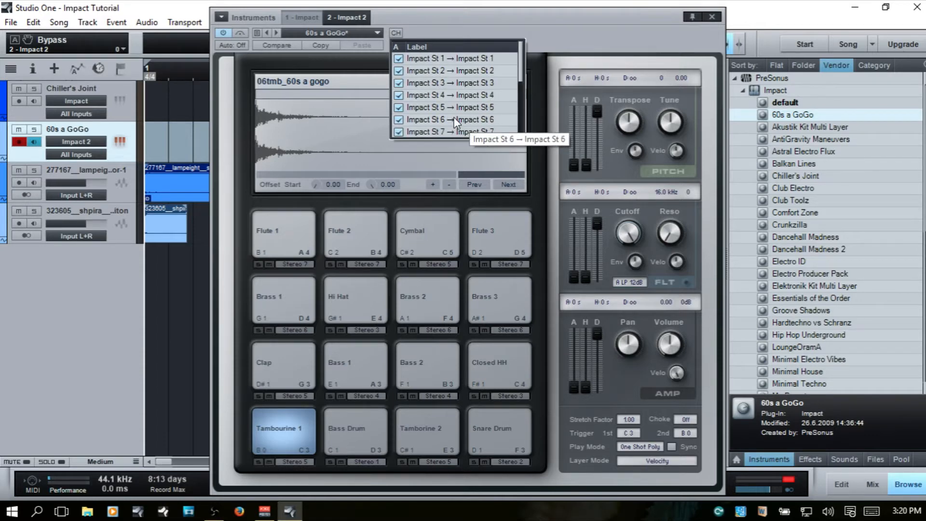
scroll(453, 117, "down", 1)
scroll(453, 115, "down", 2)
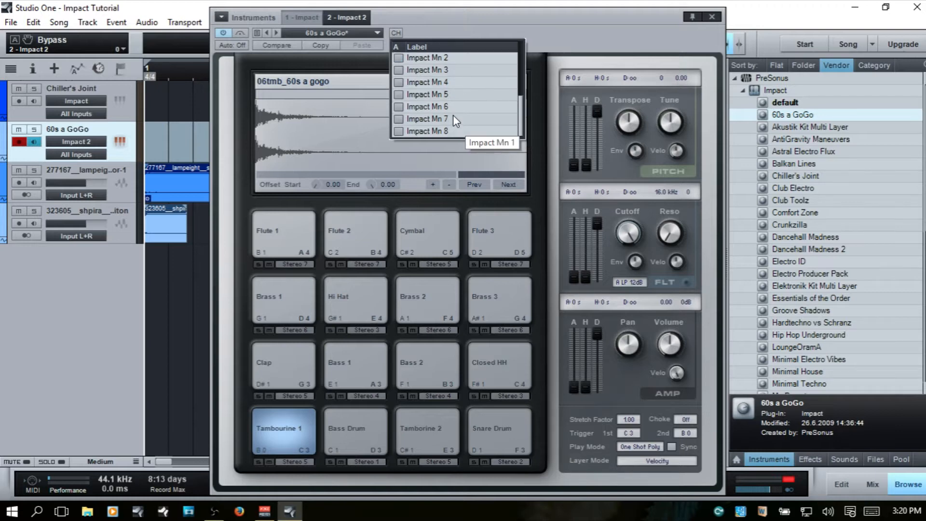
scroll(459, 103, "up", 1)
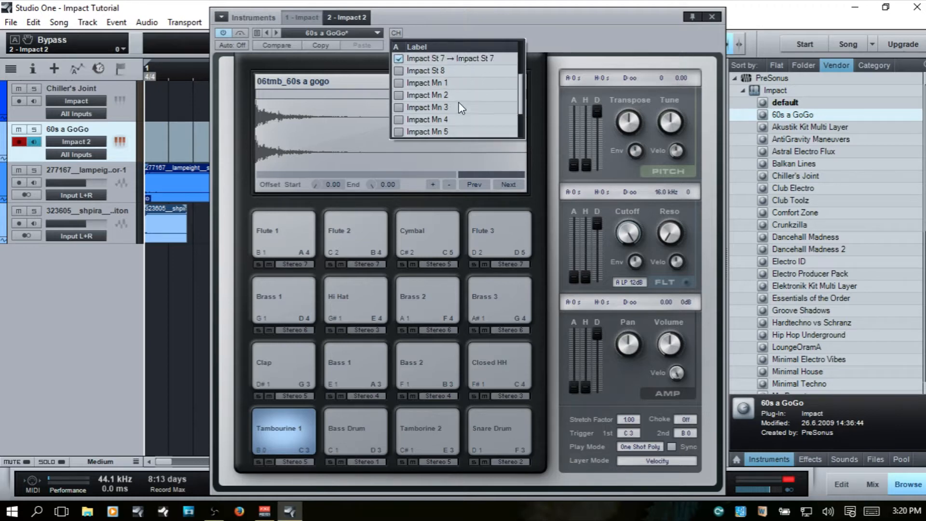
left_click(533, 16)
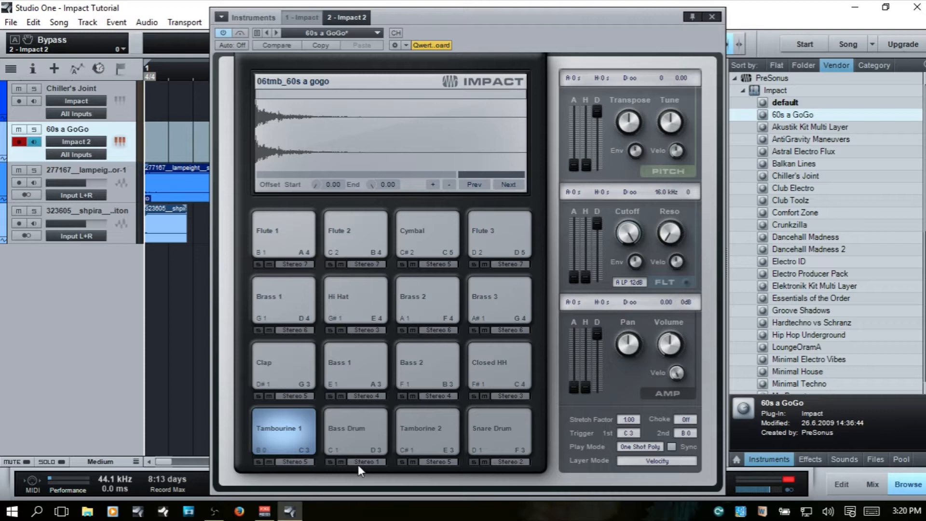
left_click(396, 45)
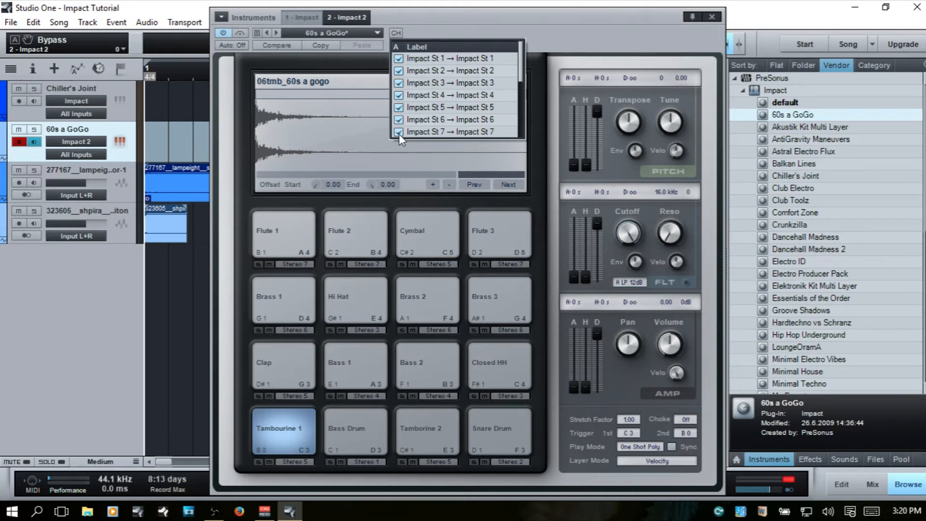
left_click(485, 20)
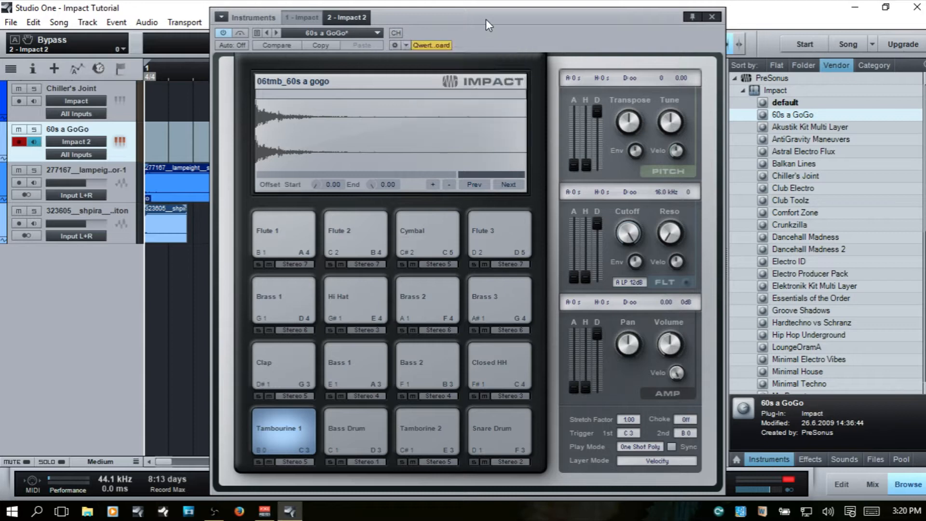
left_click(230, 46)
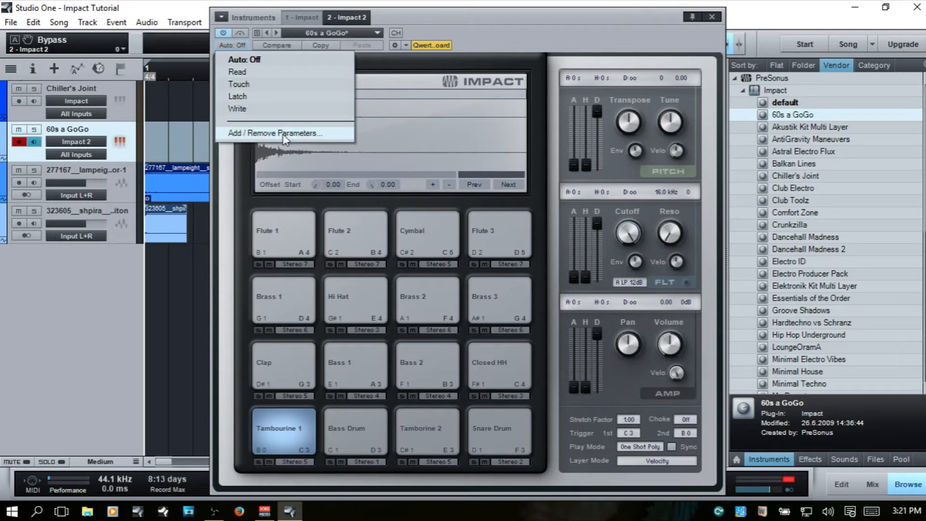
left_click(226, 46)
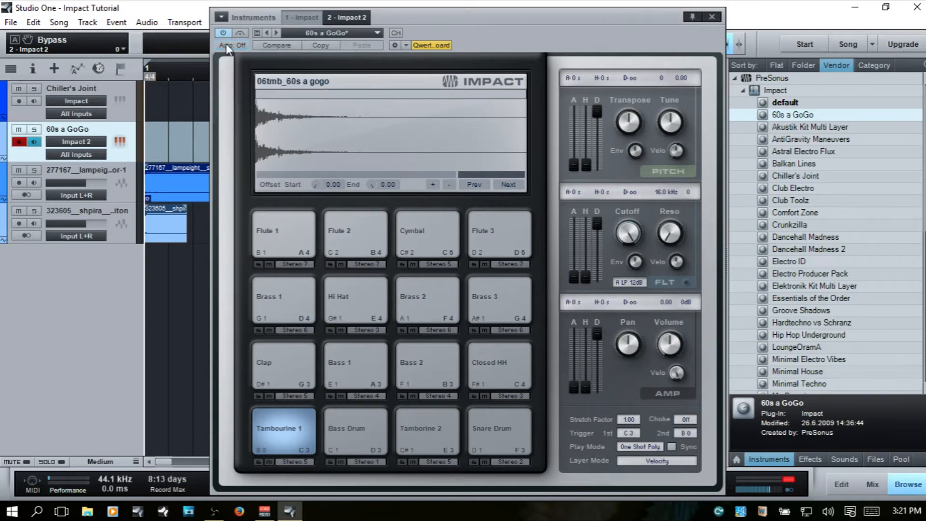
- Link the Transpose parameter of the Tambourine 1 pad to knob K1 of the MPKmini and check the available control devices
left_click(393, 45)
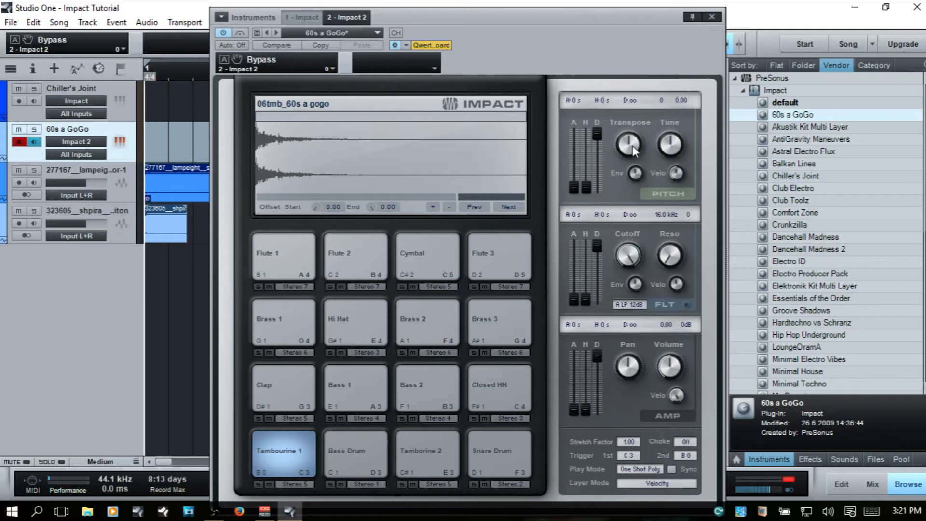
mouse_move(630, 149)
left_mouse_down()
mouse_move(630, 159)
mouse_move(635, 148)
left_mouse_up()
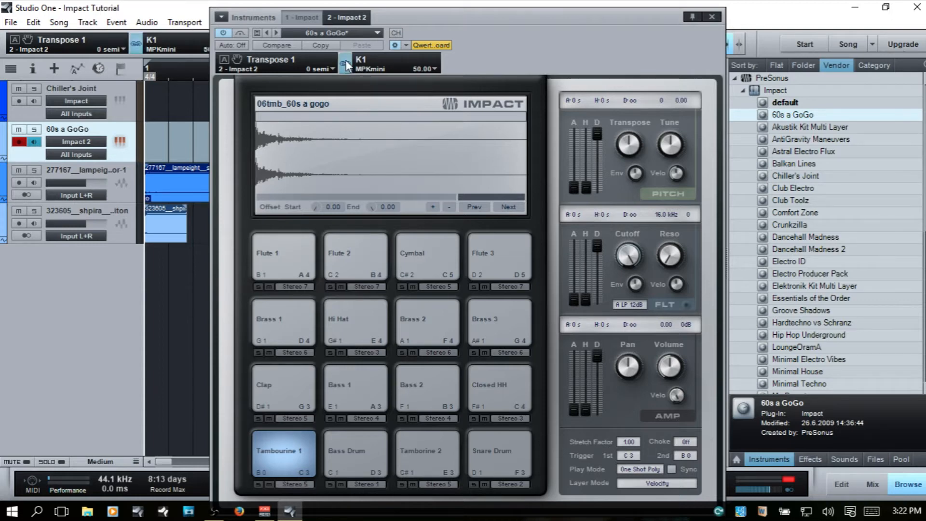
left_click(346, 63)
left_click(406, 46)
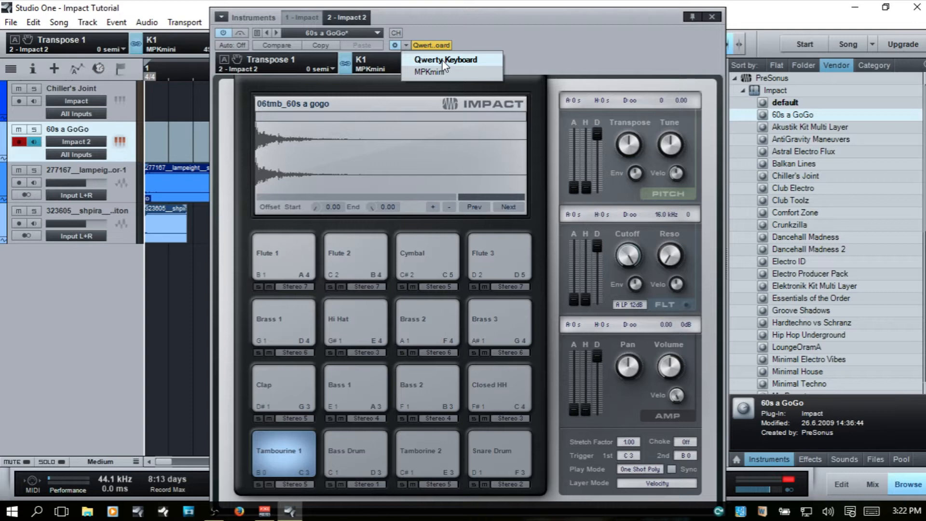
left_click(488, 34)
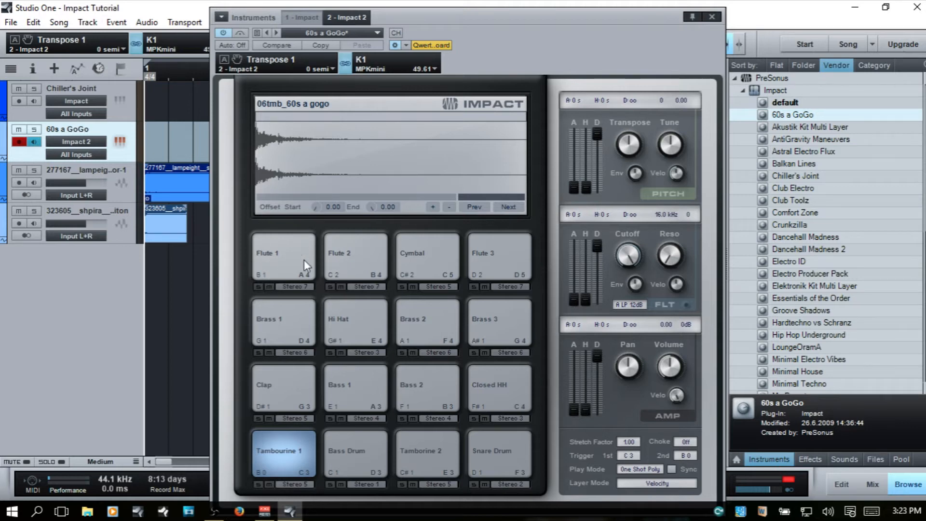
- Play the Flute 1, Flute 2 and Cymbal pads to audition their samples, finishing with Flute 1 selected
left_click(276, 255)
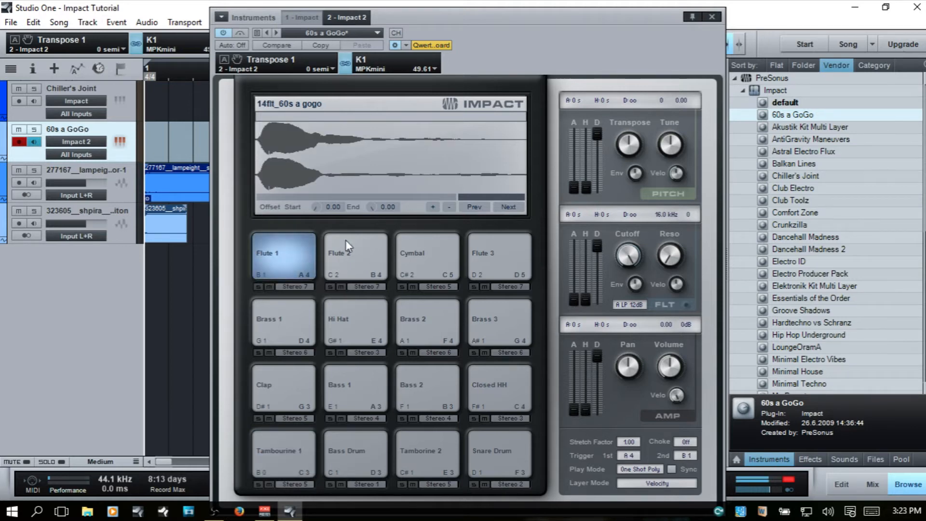
left_click(276, 252)
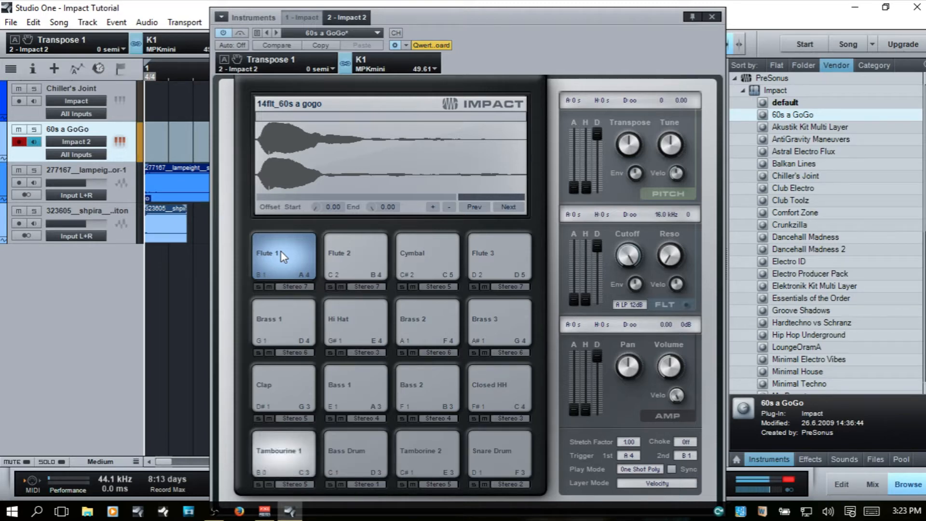
left_click(344, 258)
left_click(423, 255)
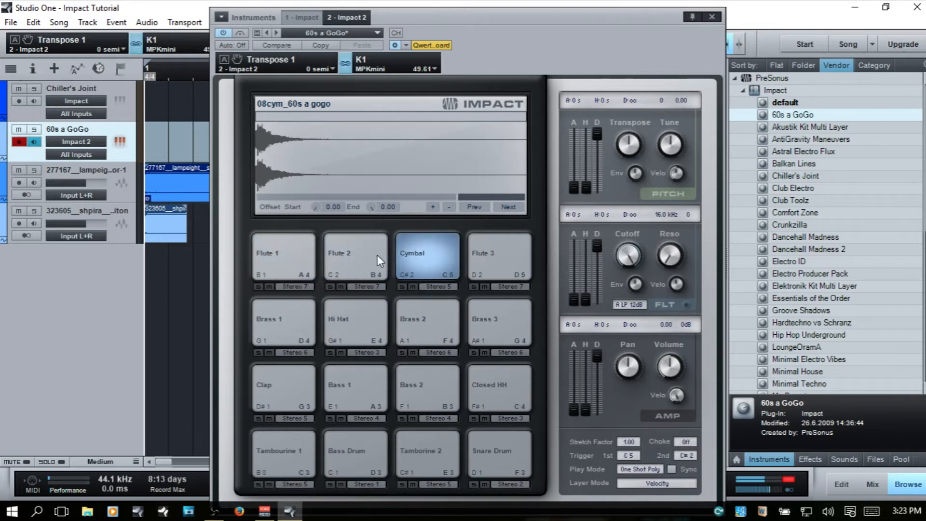
left_click(350, 248)
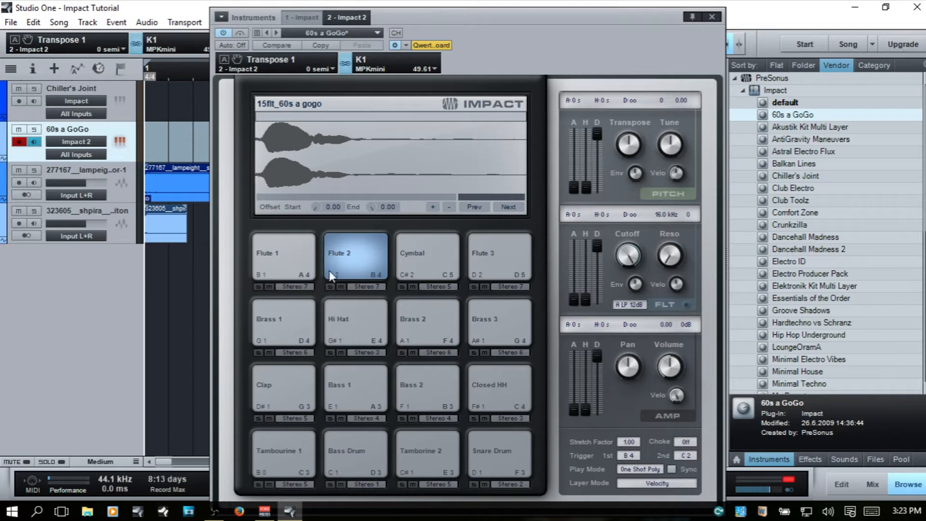
left_click(274, 253)
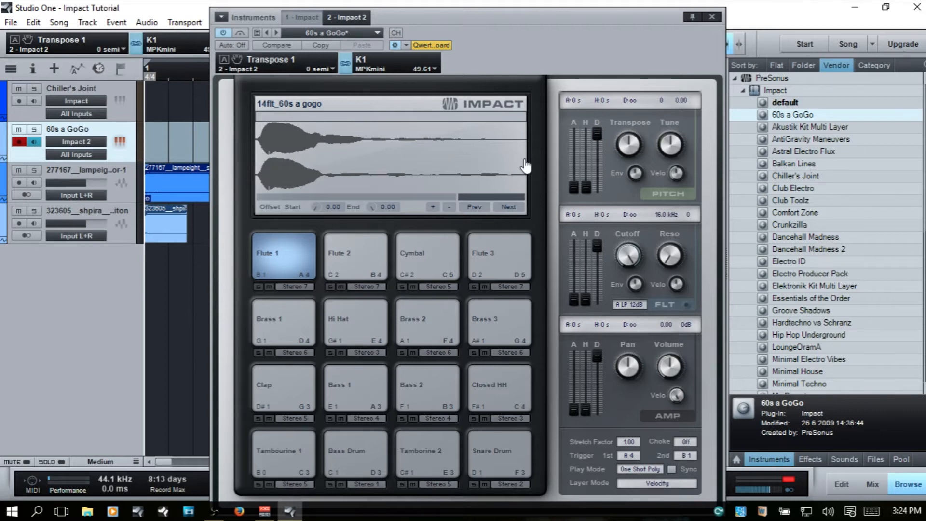
- Shorten the Flute 1 sample from its end and its start in the waveform display, and restore its full length
left_click_drag(525, 166, 333, 166)
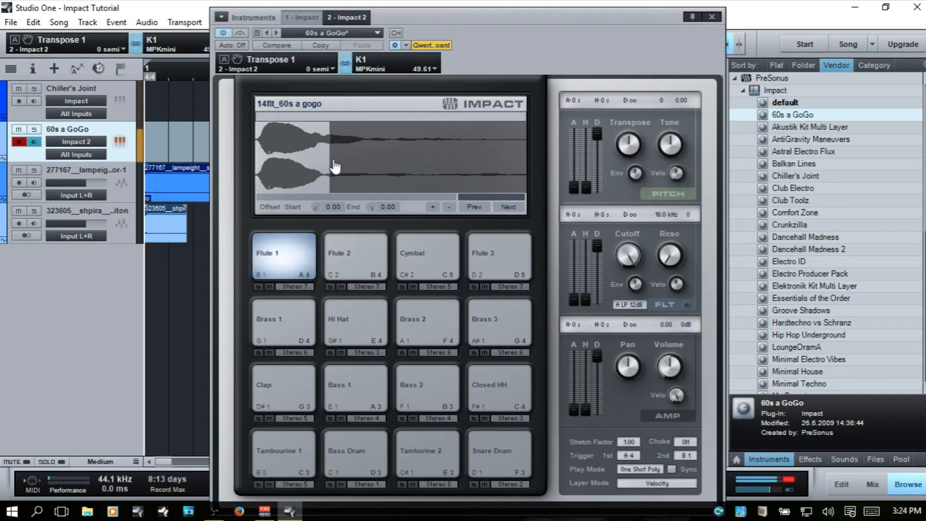
left_click_drag(332, 166, 300, 164)
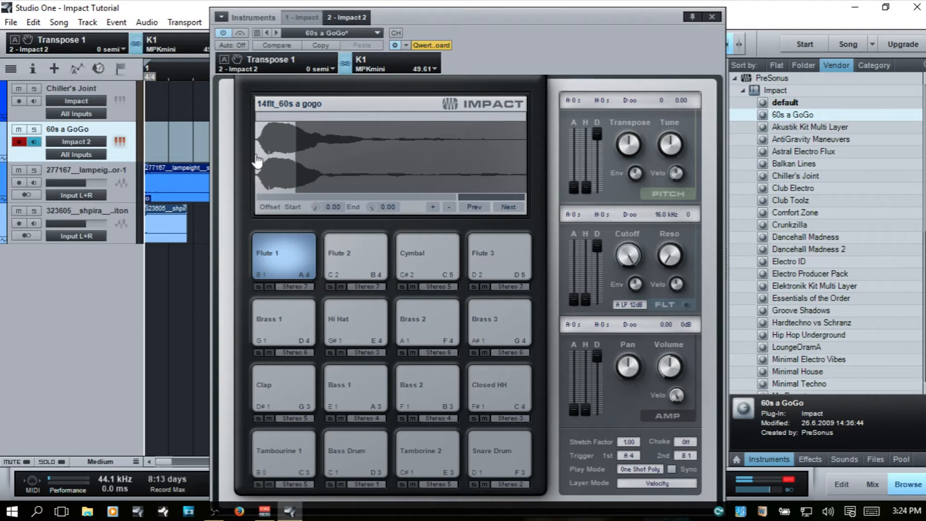
left_click_drag(256, 161, 275, 165)
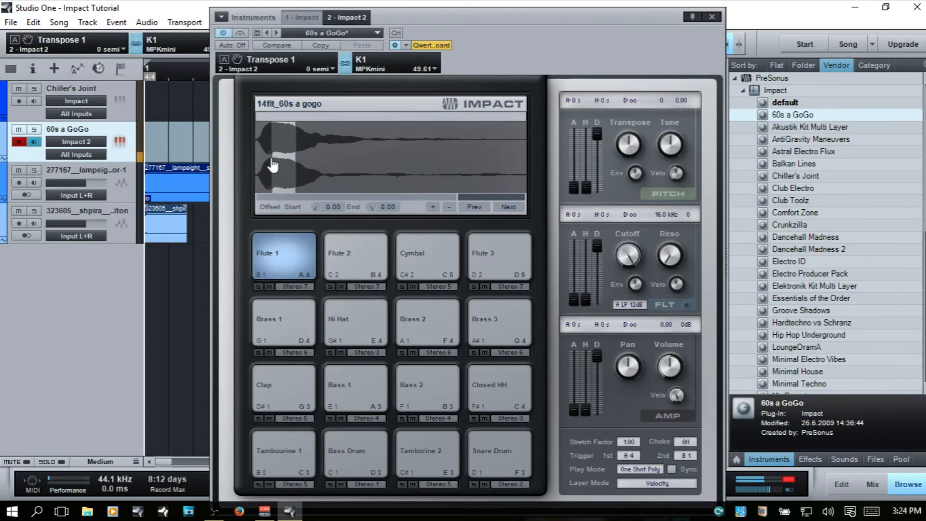
mouse_move(271, 164)
left_mouse_down()
mouse_move(243, 161)
mouse_move(536, 167)
left_mouse_up()
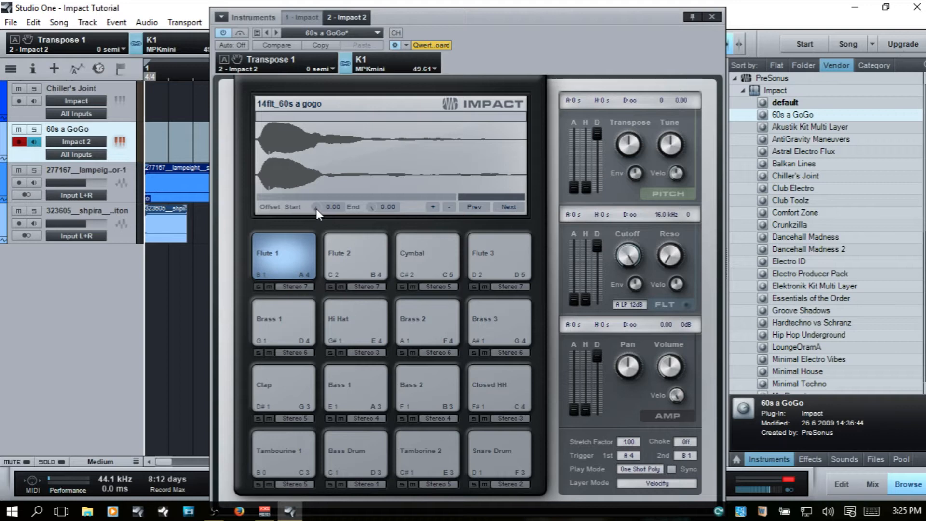
- Try start offsets up to 0.25 s and end offsets down to -0.49 s on Flute 1, and reset both to 0.00 s
left_click_drag(317, 208, 317, 185)
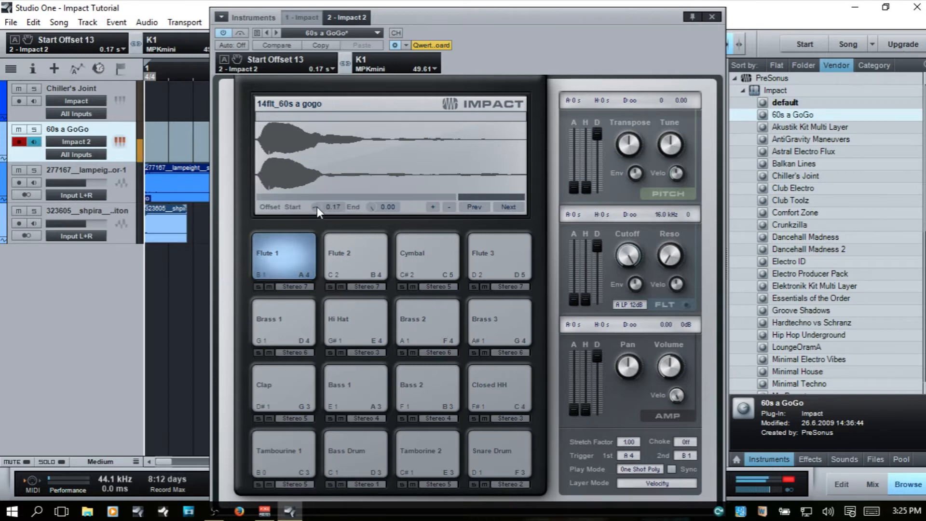
left_click_drag(317, 207, 319, 197)
left_click_drag(371, 208, 384, 295)
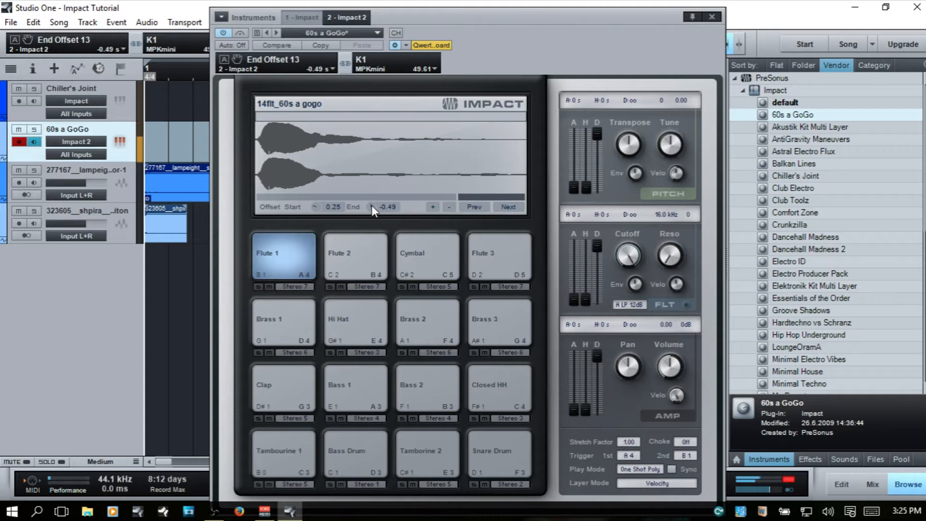
left_click_drag(371, 205, 373, 187)
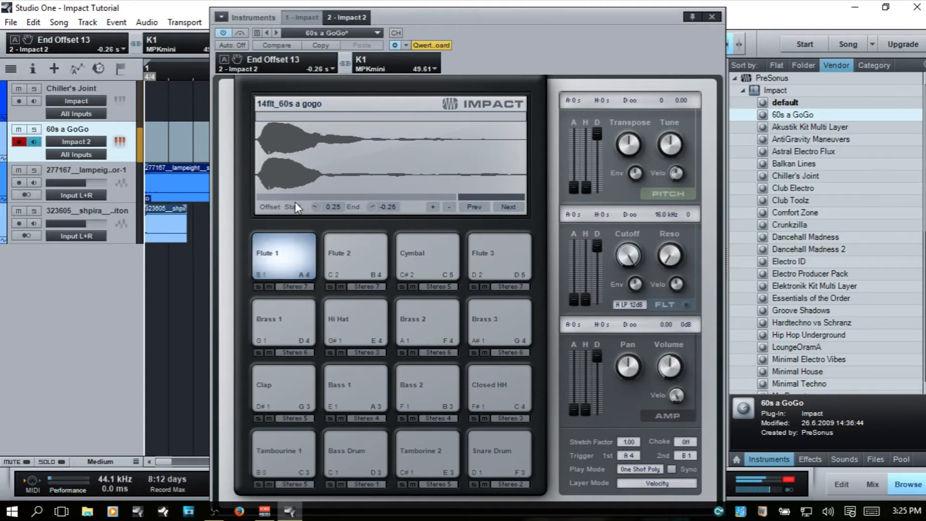
left_click_drag(314, 207, 319, 218)
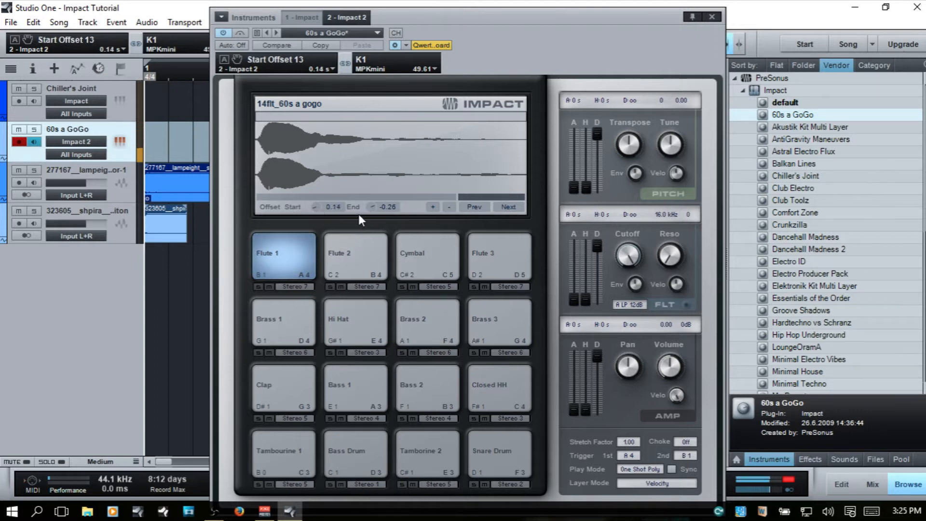
left_click_drag(371, 208, 400, 170)
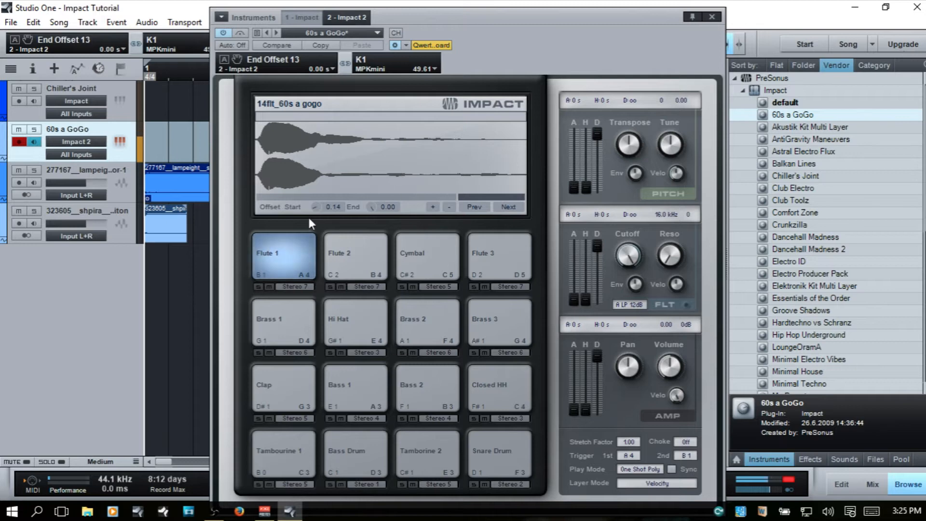
left_click_drag(317, 208, 329, 234)
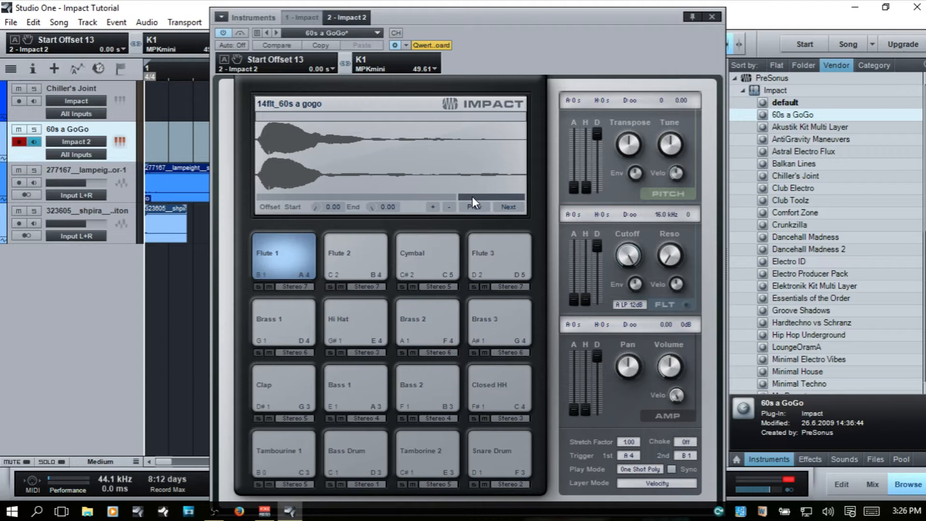
- Examine the Flute 1 waveform at several zoom levels and at its beginning, ending with nearly the whole sample in view
left_click(521, 198)
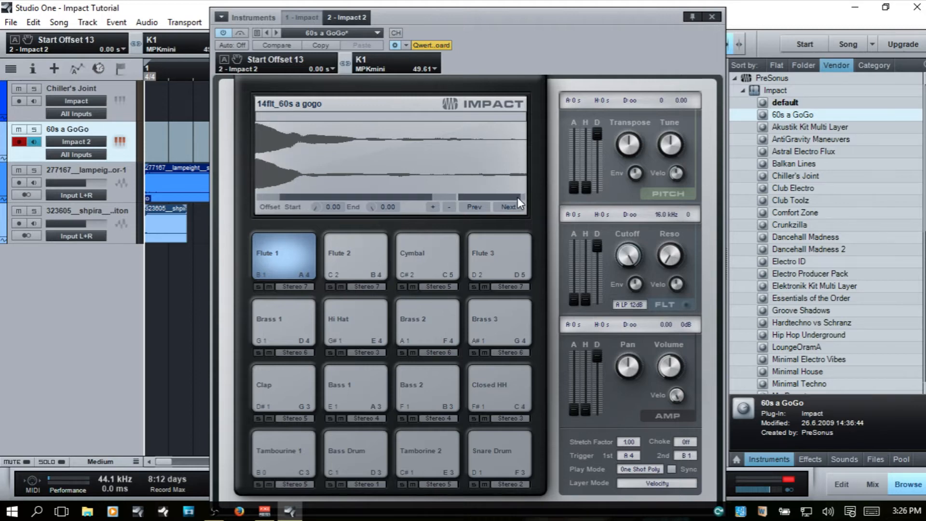
left_click_drag(517, 198, 478, 198)
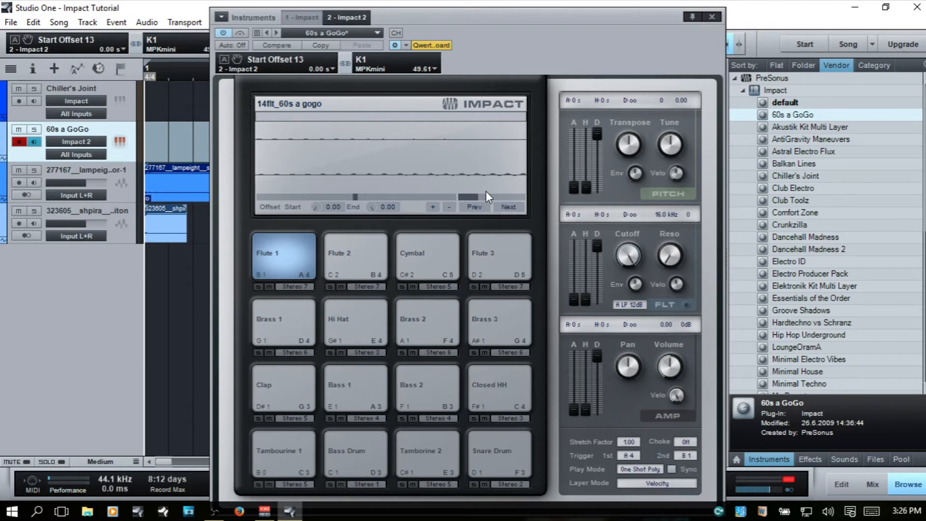
left_click_drag(464, 196, 518, 199)
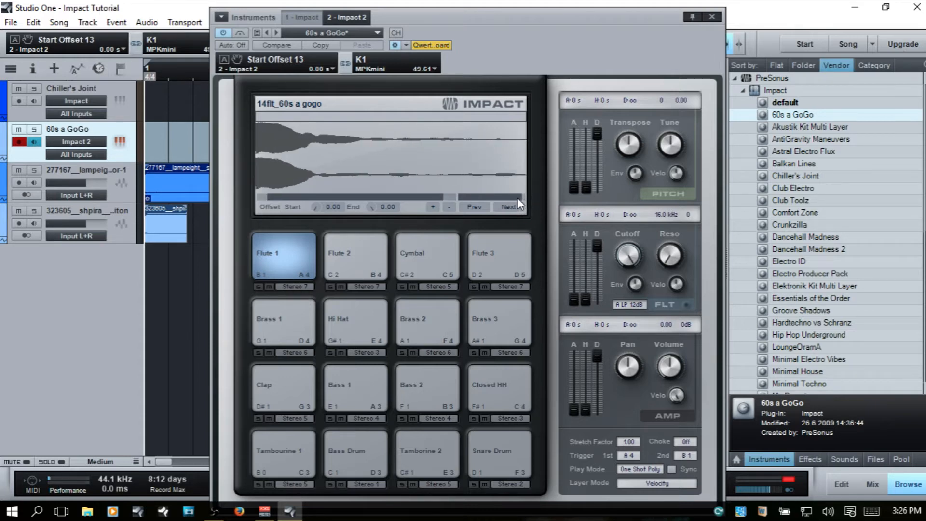
left_click(464, 196)
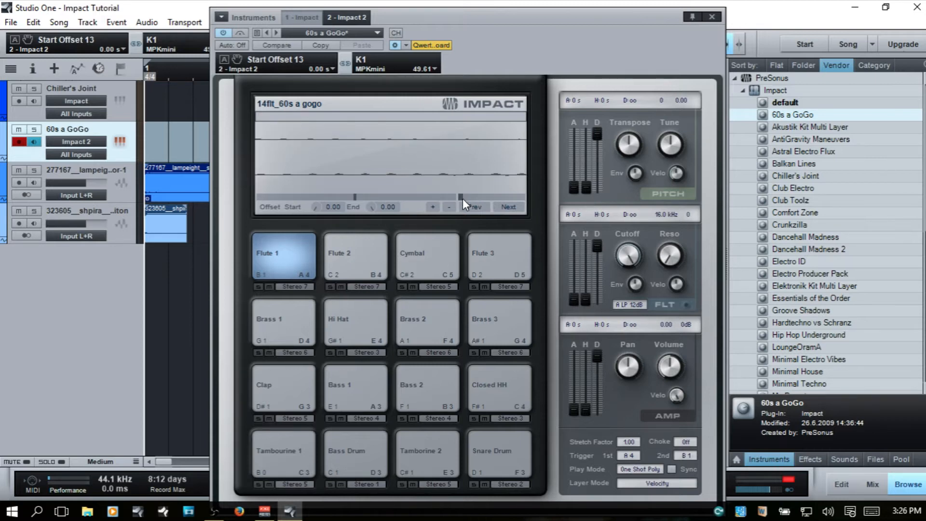
left_click_drag(459, 198, 469, 198)
left_click_drag(464, 196, 499, 201)
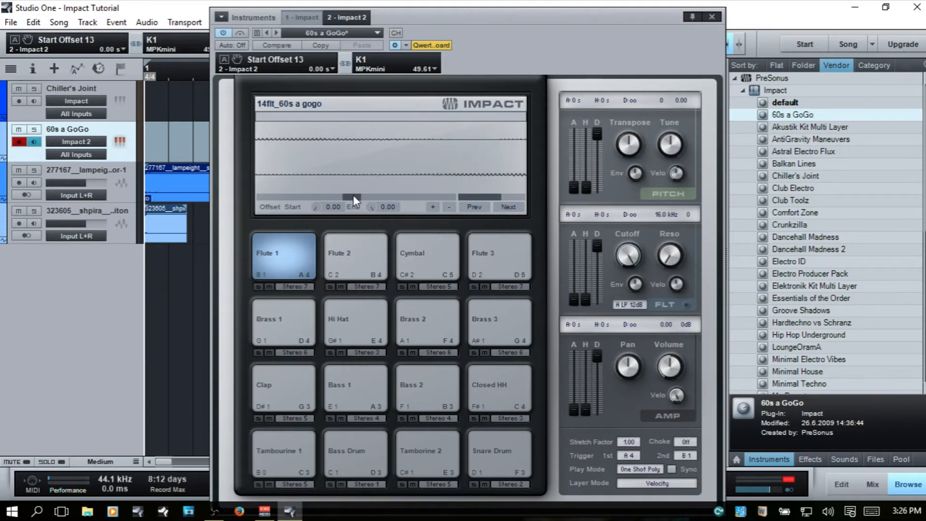
left_click_drag(353, 194, 263, 198)
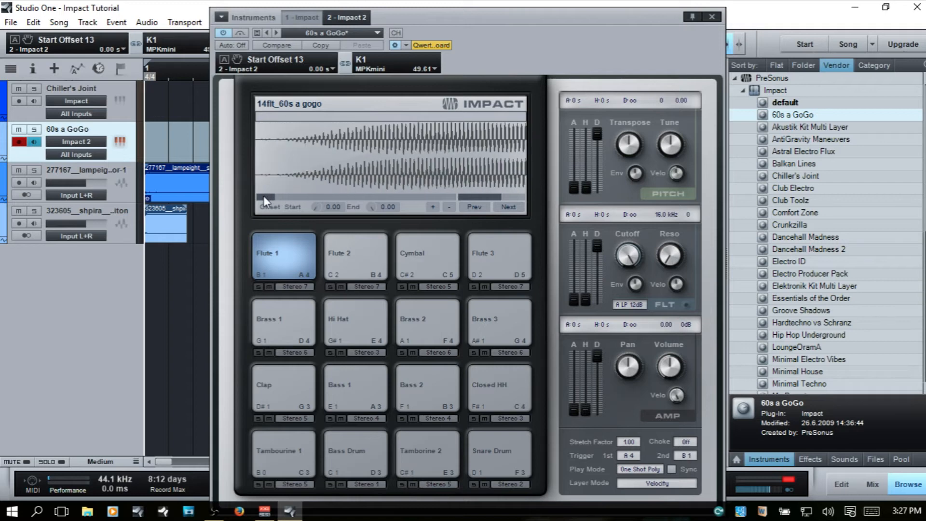
left_click(522, 195)
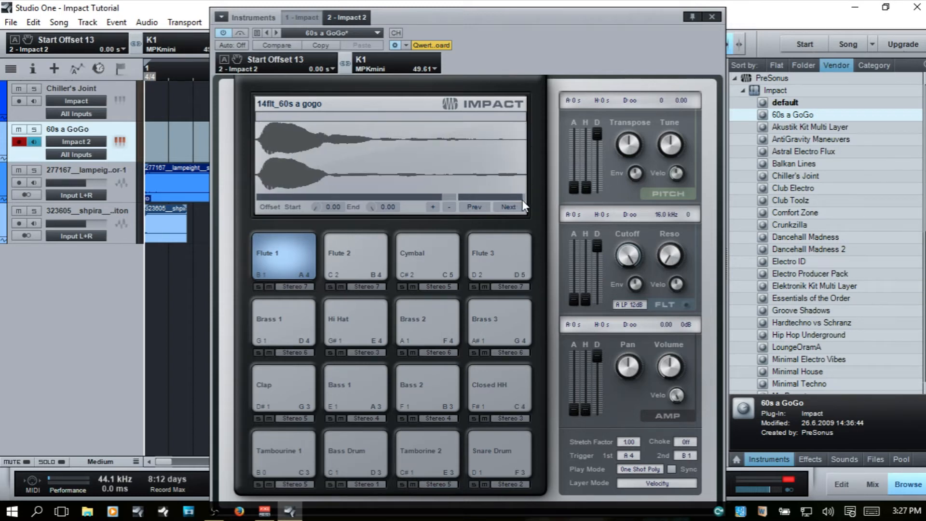
left_click(524, 199)
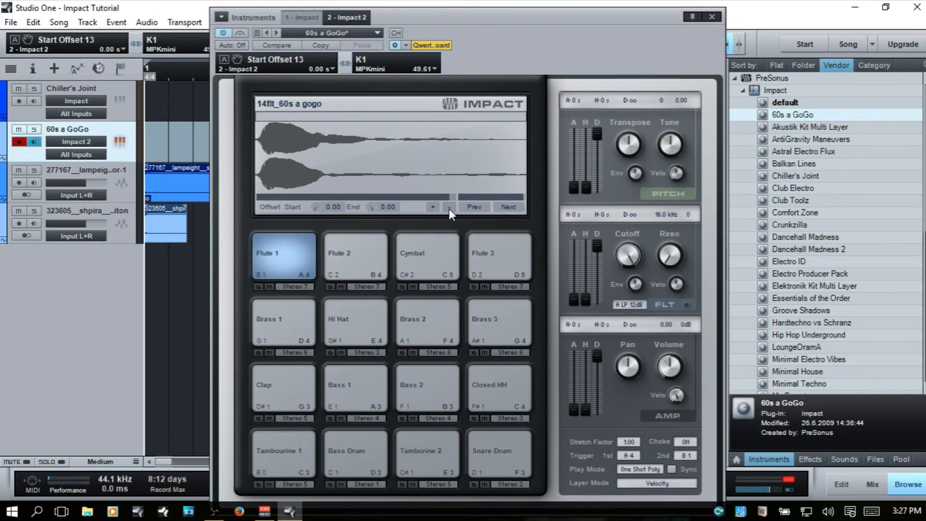
- Open the file chooser for adding a sample to the Flute 1 pad and cancel it
left_click(433, 207)
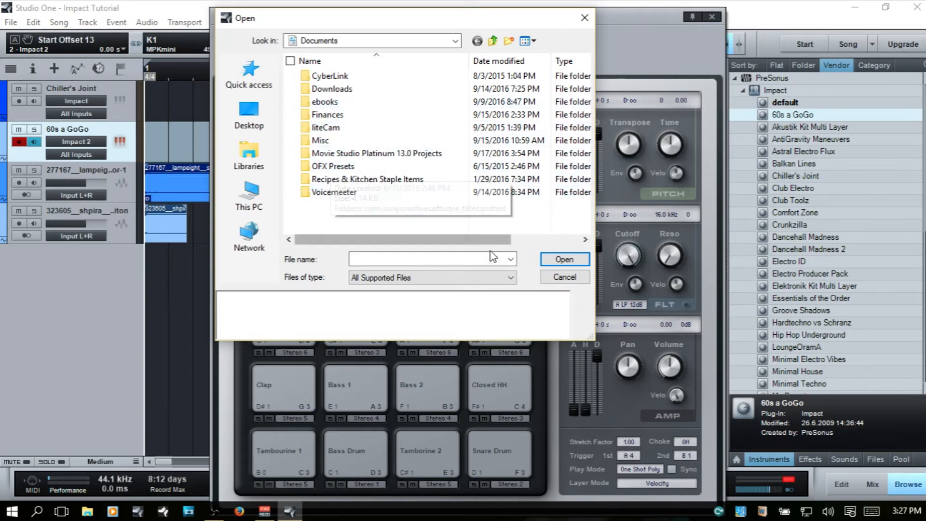
left_click(562, 280)
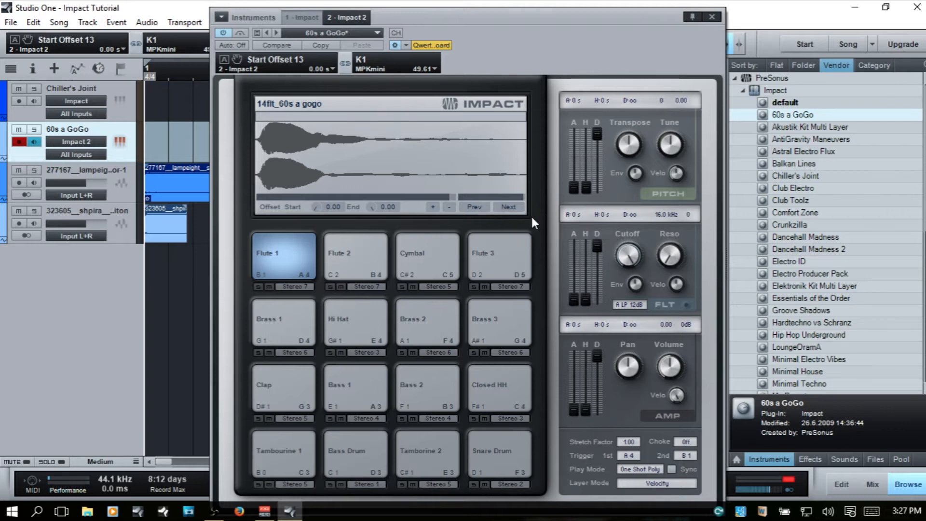
- Load 323595__shpira__kick-triton from the Korg Triton Drum Samples folder onto the Flute 3 pad
left_click(876, 459)
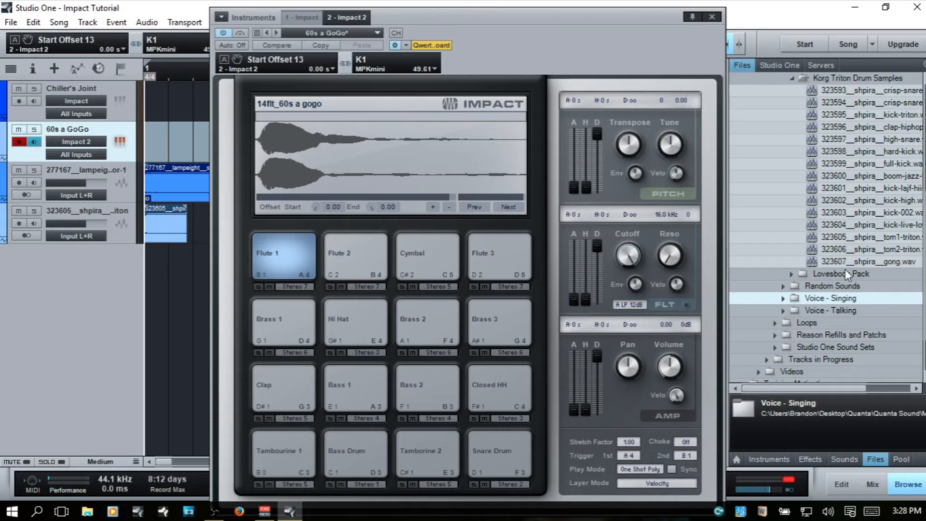
scroll(847, 273, "up", 4)
scroll(838, 248, "down", 2)
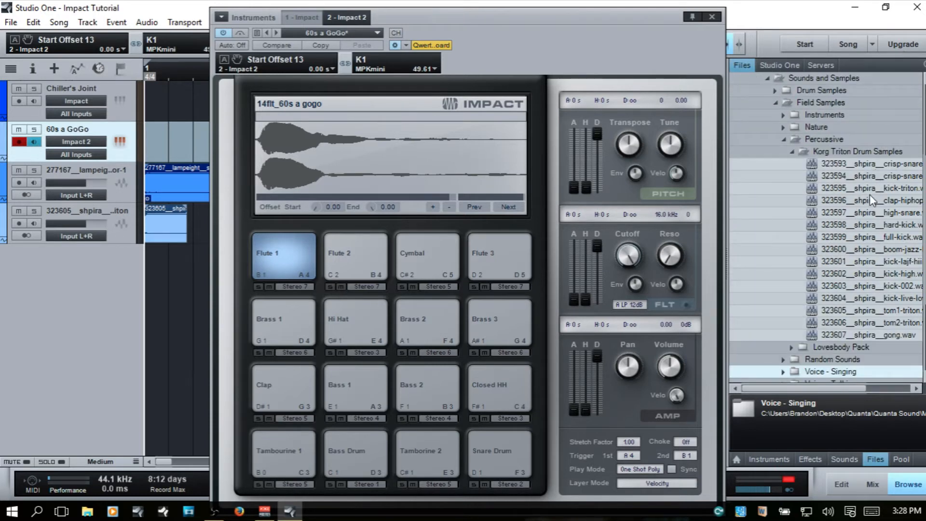
left_click_drag(905, 187, 494, 259)
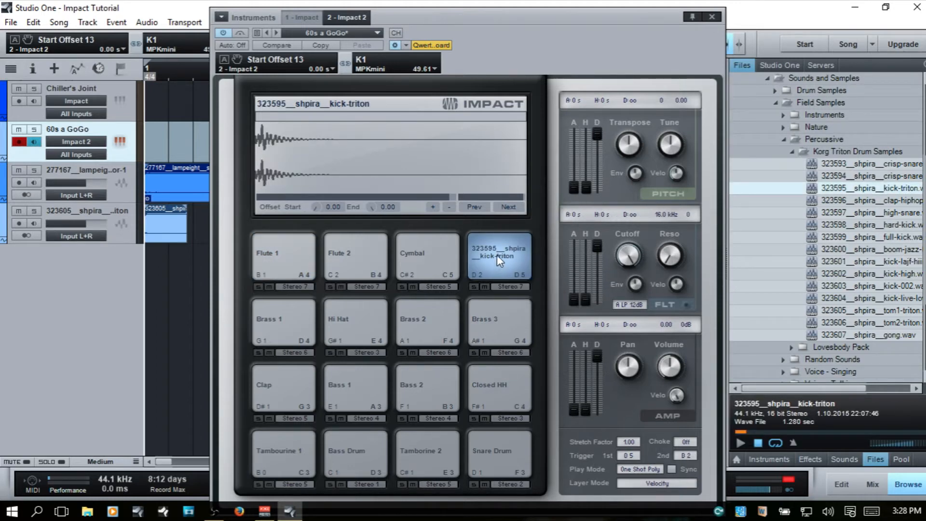
- Step the kick-triton pad forward through the folder's samples to 323600__shpira__boom-jazz-kick
left_click(511, 206)
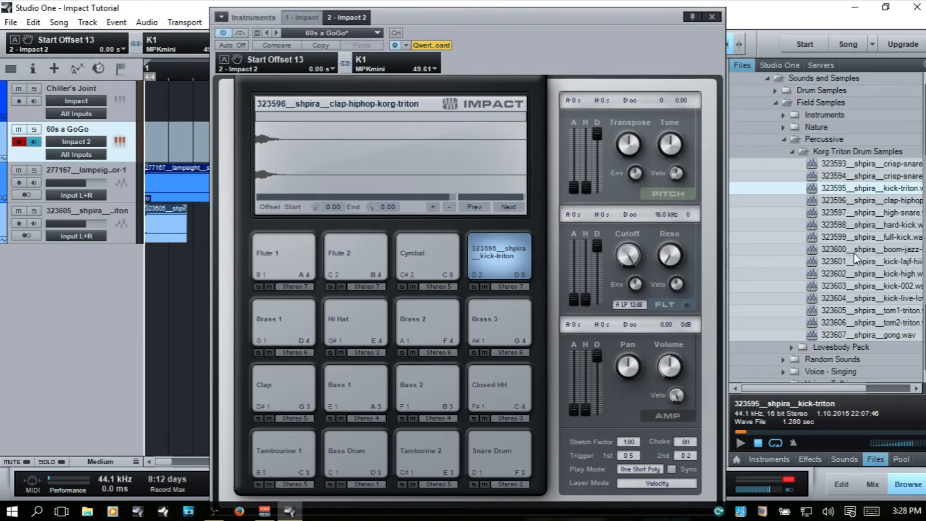
left_click(509, 207)
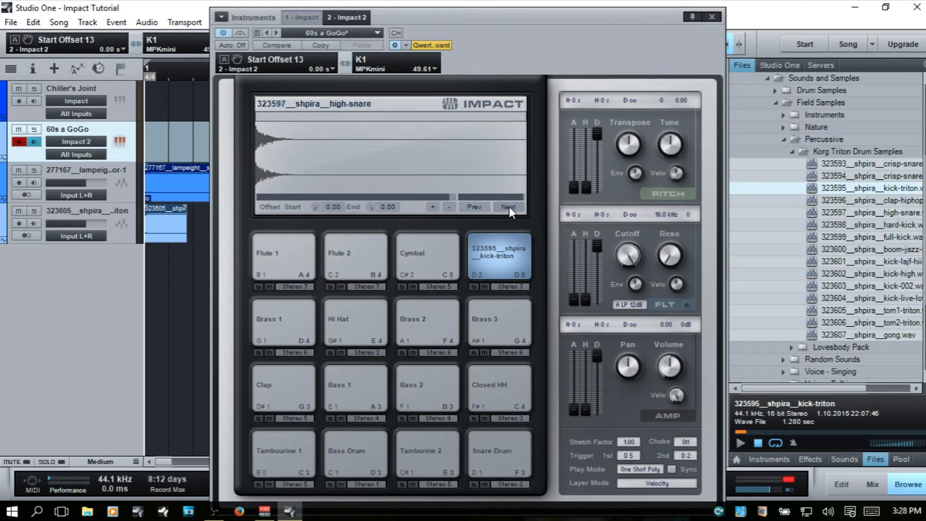
left_click(510, 207)
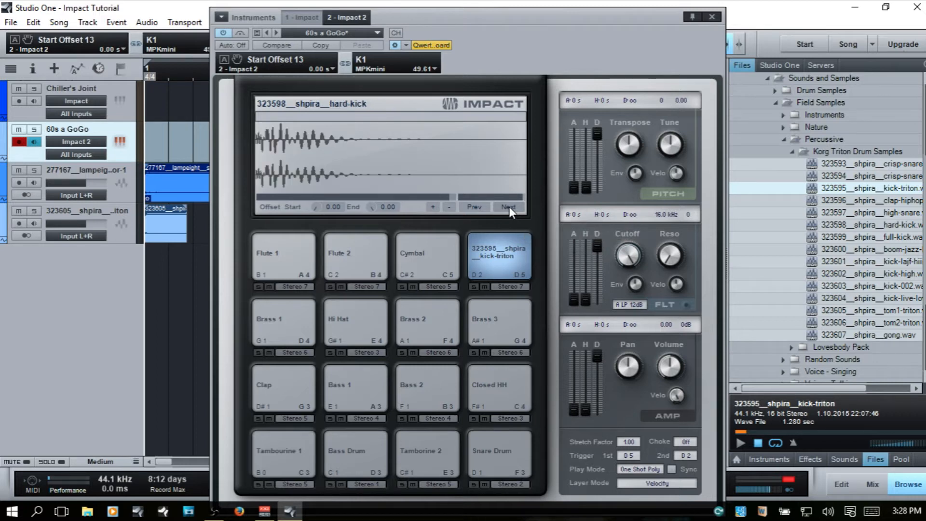
left_click(509, 207)
left_click(509, 206)
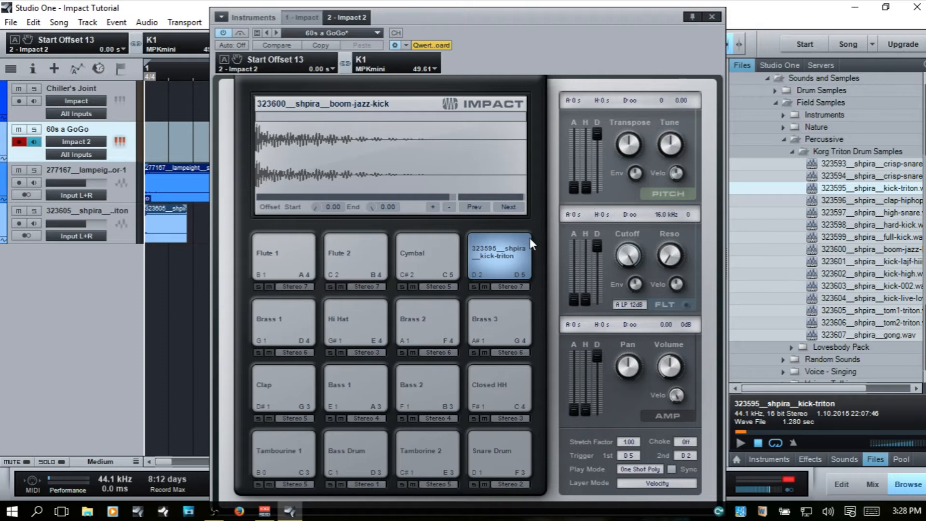
- Rename the 323595__shpira__kick-triton pad to Kick
right_click(502, 255)
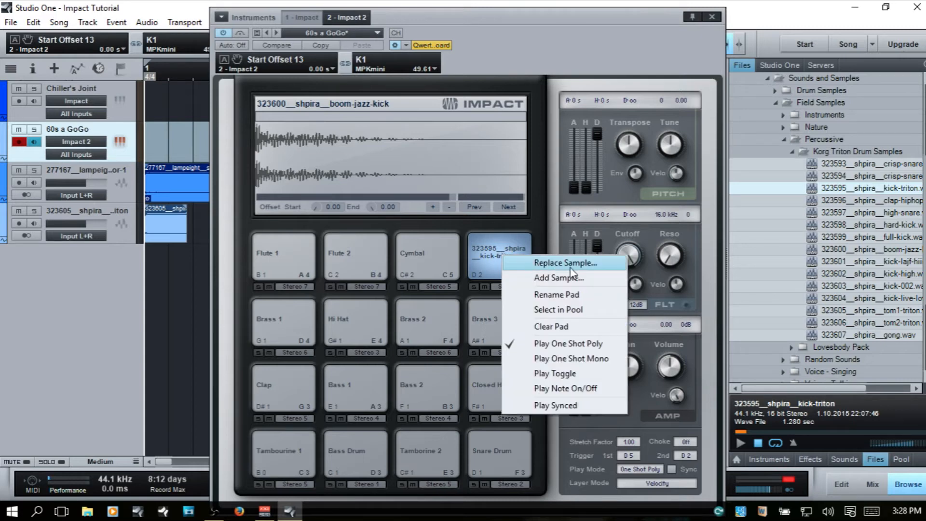
left_click(585, 294)
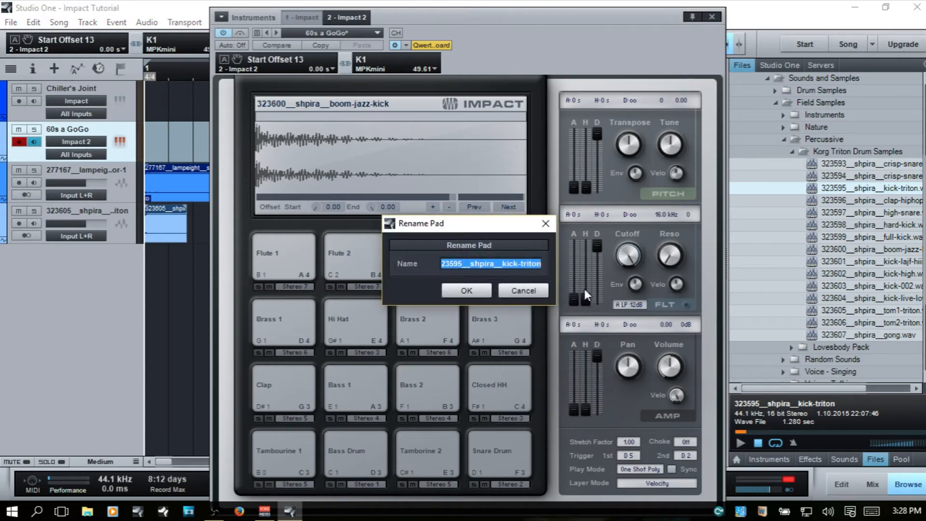
type("Kick")
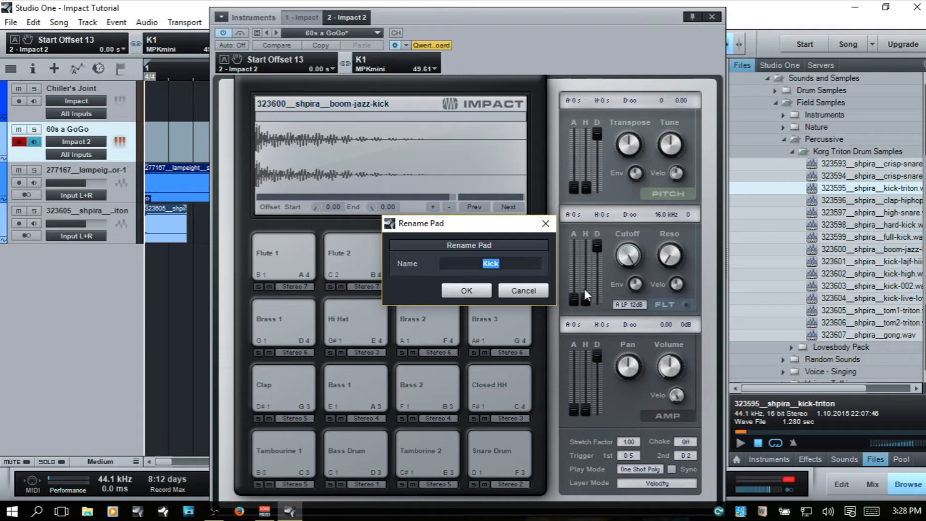
key("Return")
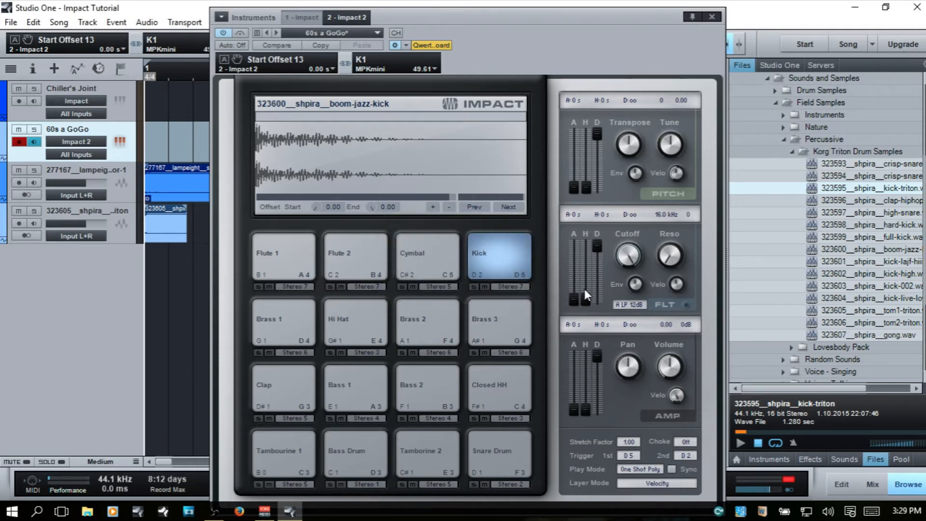
- Open the file chooser for replacing the Kick pad's sample and cancel it
right_click(492, 257)
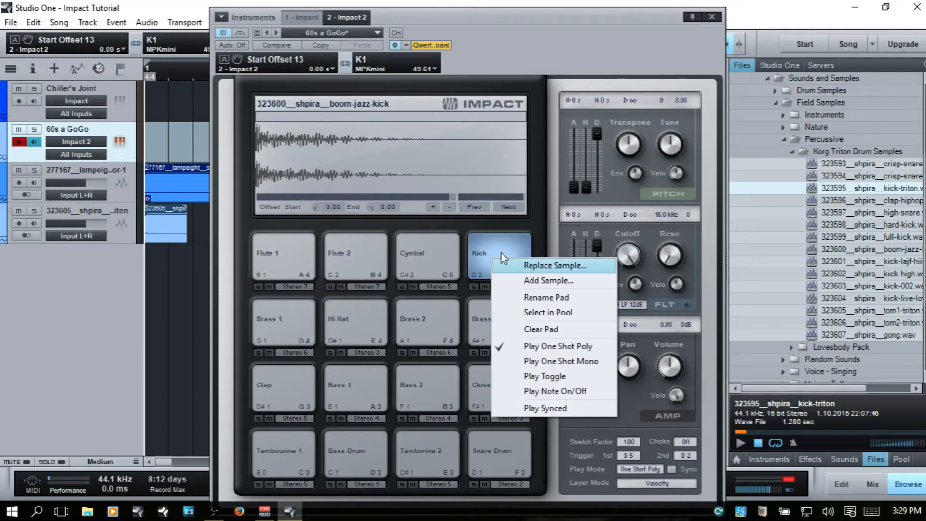
left_click(575, 271)
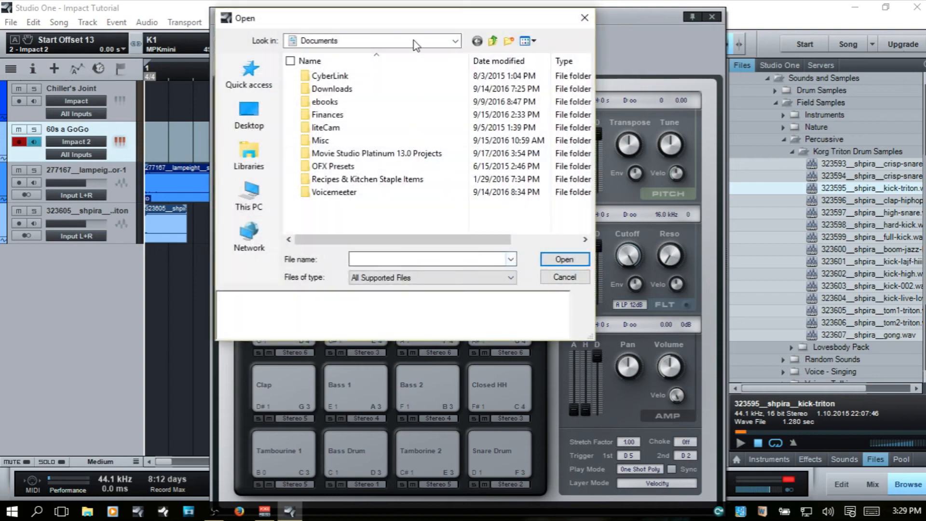
left_click(564, 277)
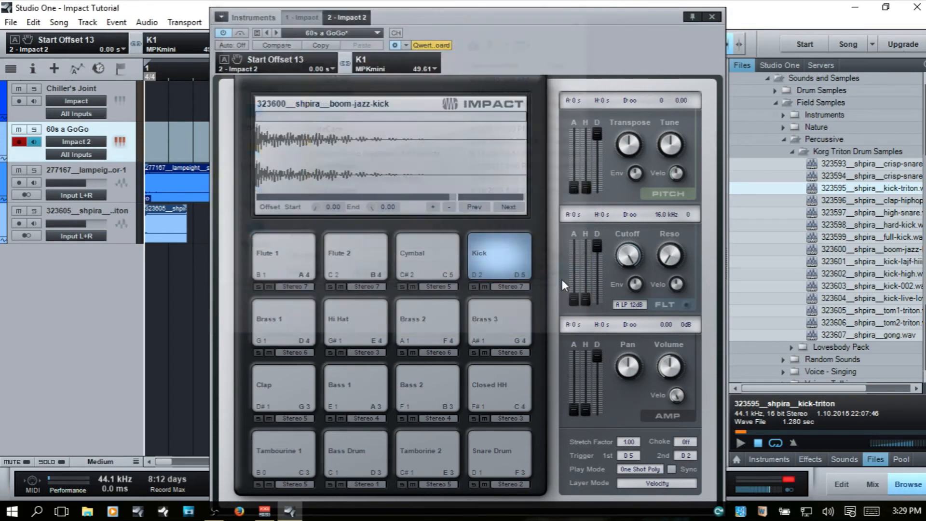
- Locate the Kick pad's sample in the Pool, return to the file browser, and review the pad's playback options
right_click(500, 252)
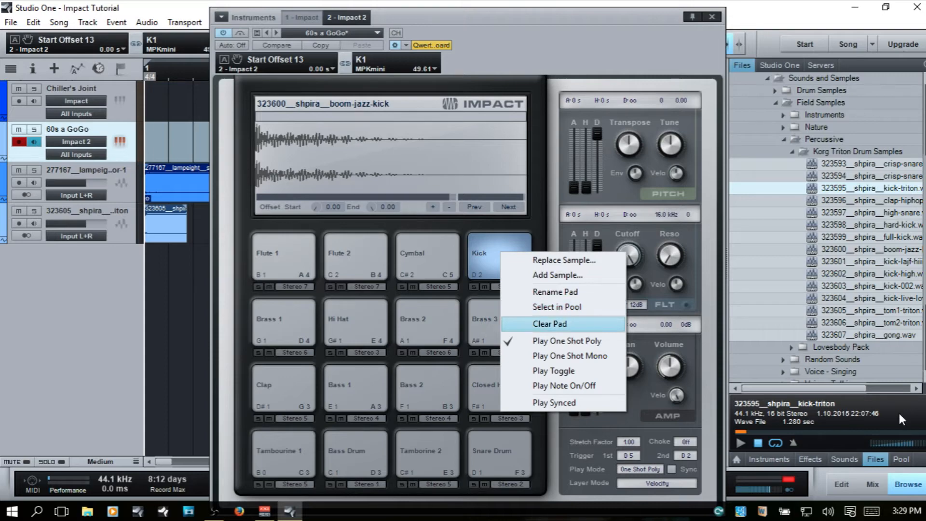
left_click(558, 307)
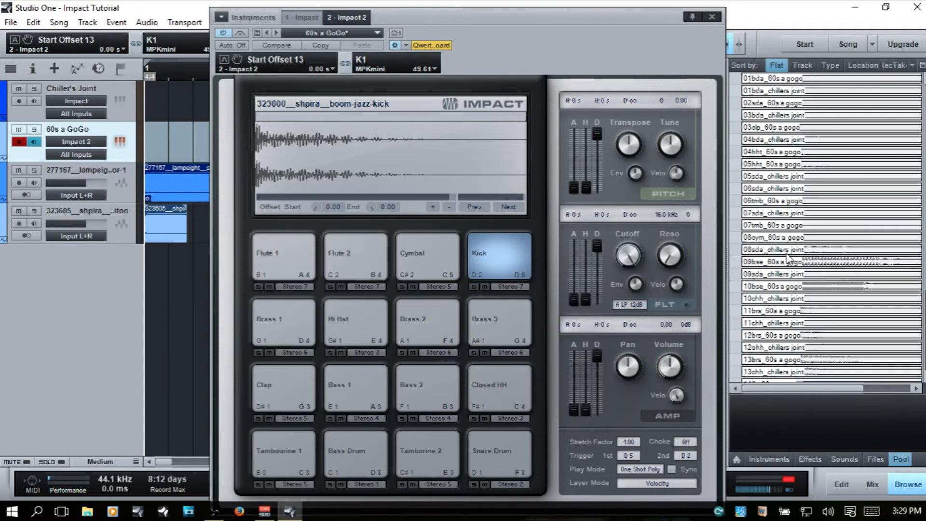
left_click(875, 460)
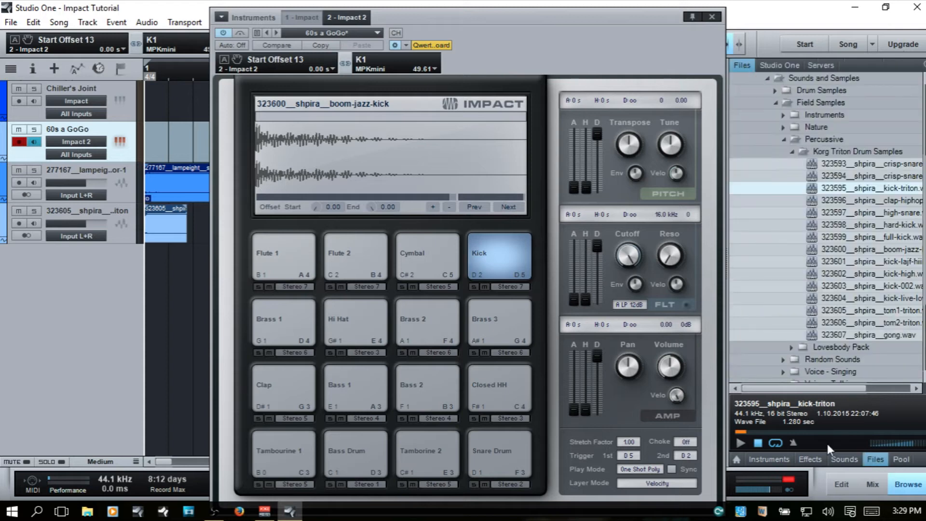
right_click(493, 247)
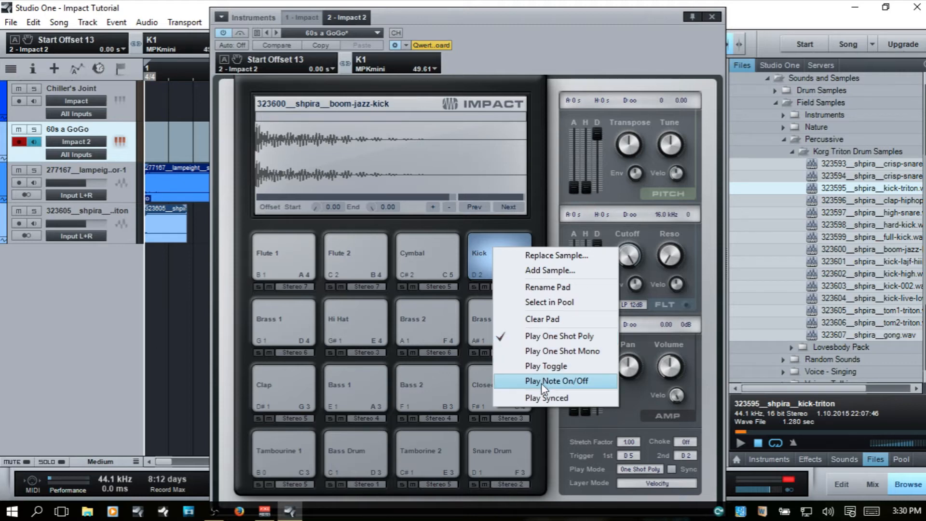
left_click(574, 463)
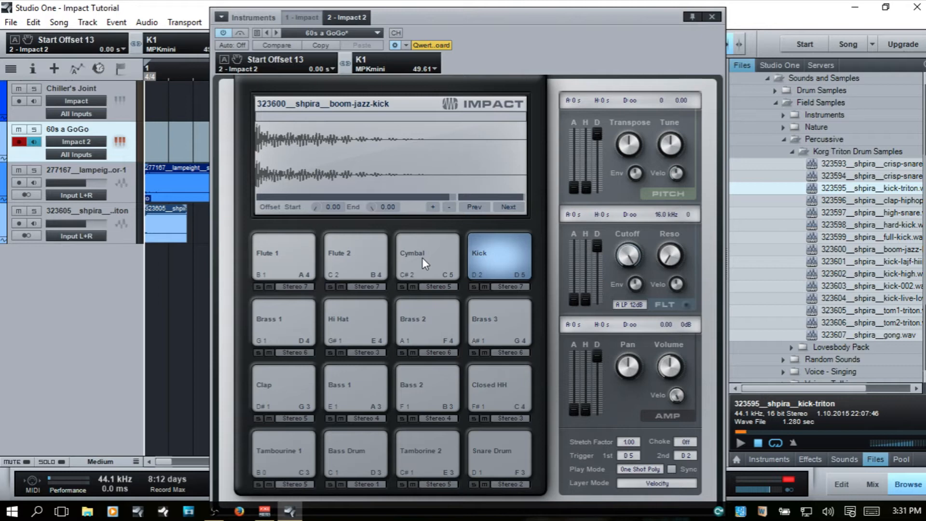
- Audition the Kick pad several times
left_click(500, 251)
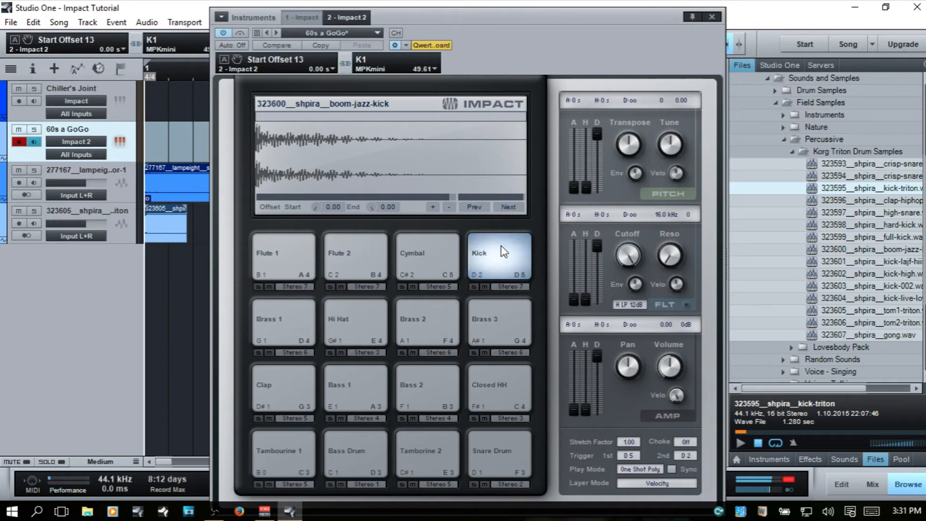
left_click(497, 244)
left_click(496, 245)
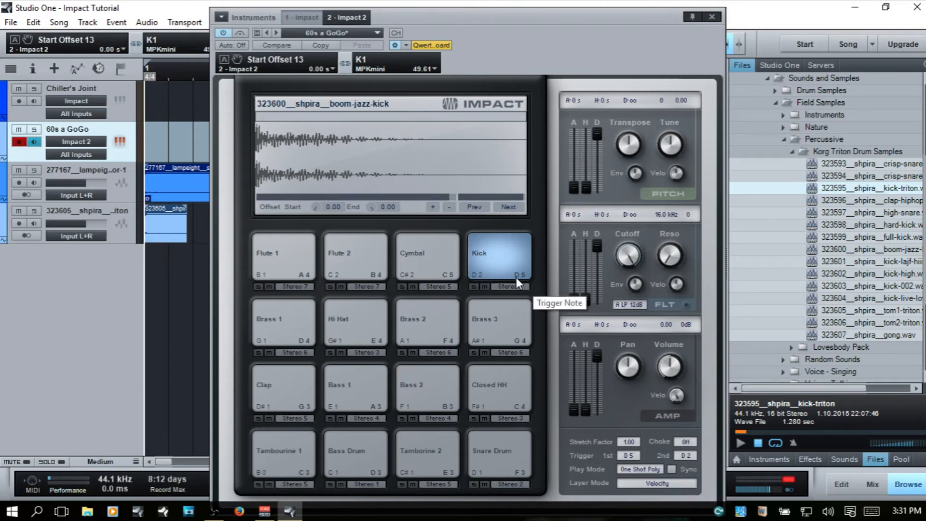
- Set both the first and second trigger notes of the Kick pad to D# 2
left_click(495, 244)
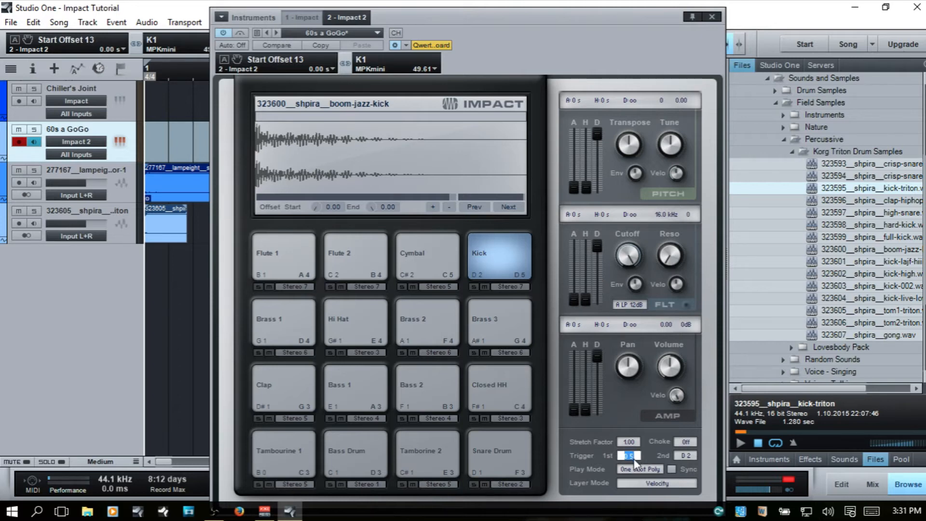
left_click(688, 457)
left_click(631, 421)
left_click(629, 455)
left_click(691, 455)
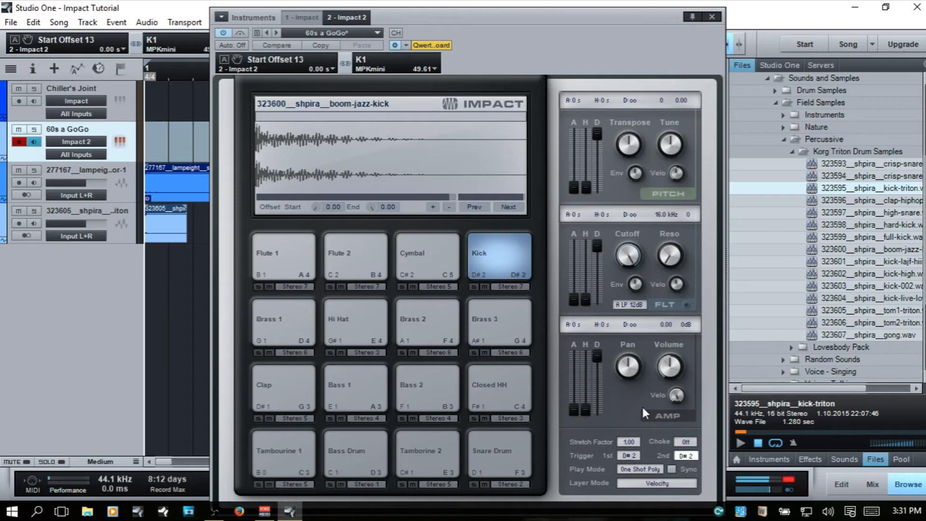
left_click(624, 408)
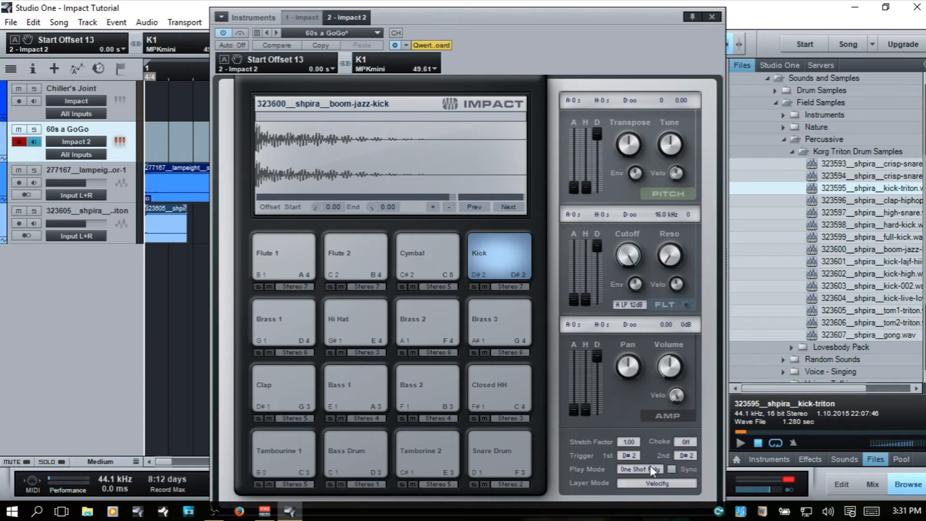
- Set both trigger notes of the Cymbal pad to D# 2, matching the Kick pad, and check both pads
left_click(423, 248)
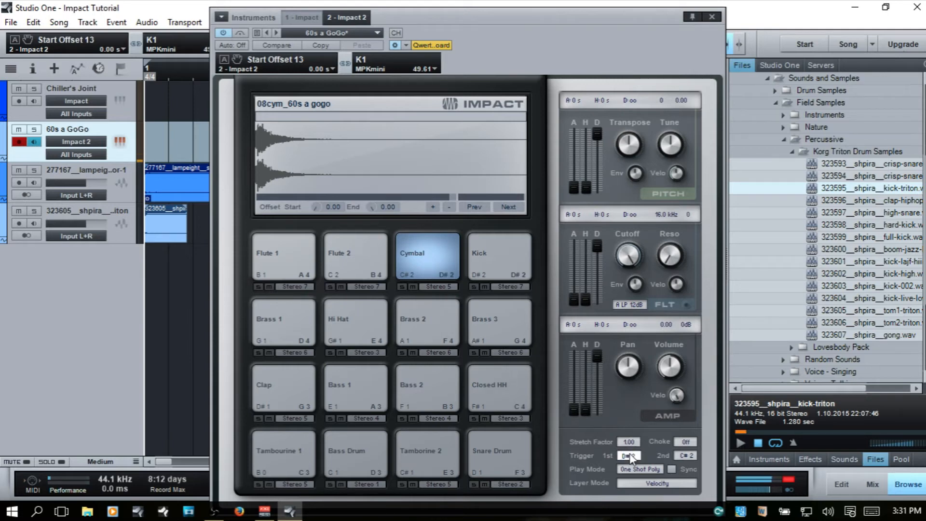
left_click(690, 456)
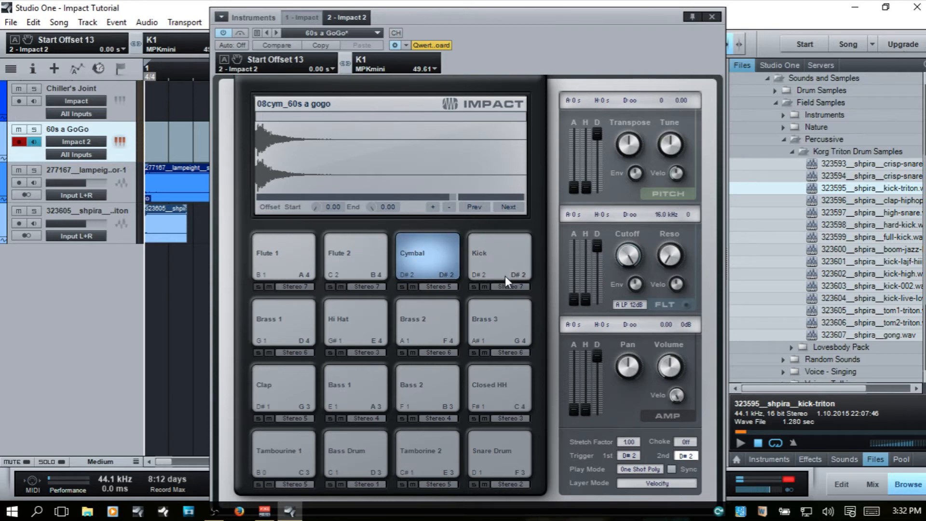
left_click(494, 255)
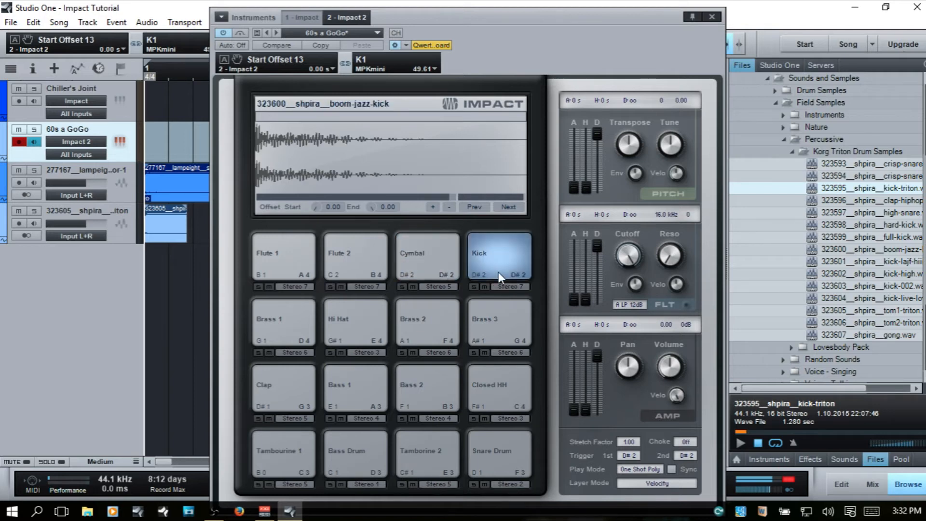
left_click(433, 245)
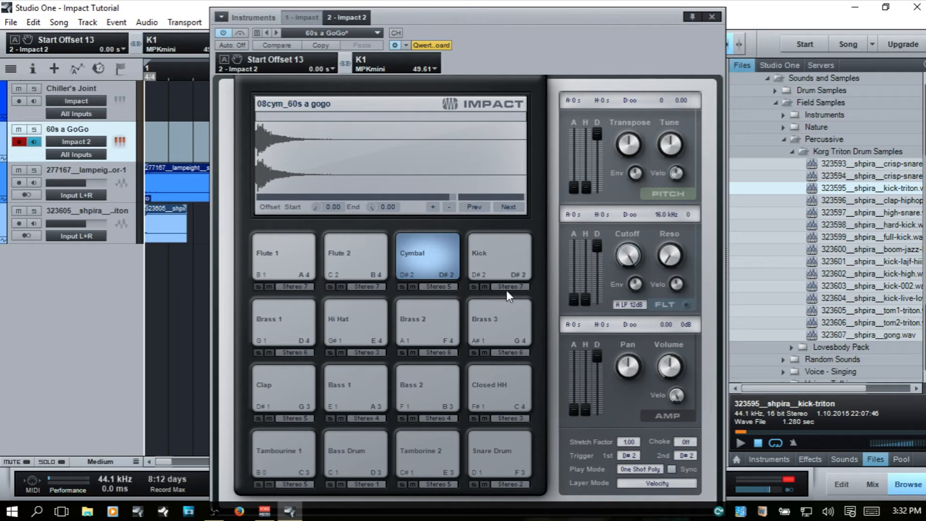
- Toggle solo on the Kick pad on and off, and view its output assignment options without changing them
left_click(475, 287)
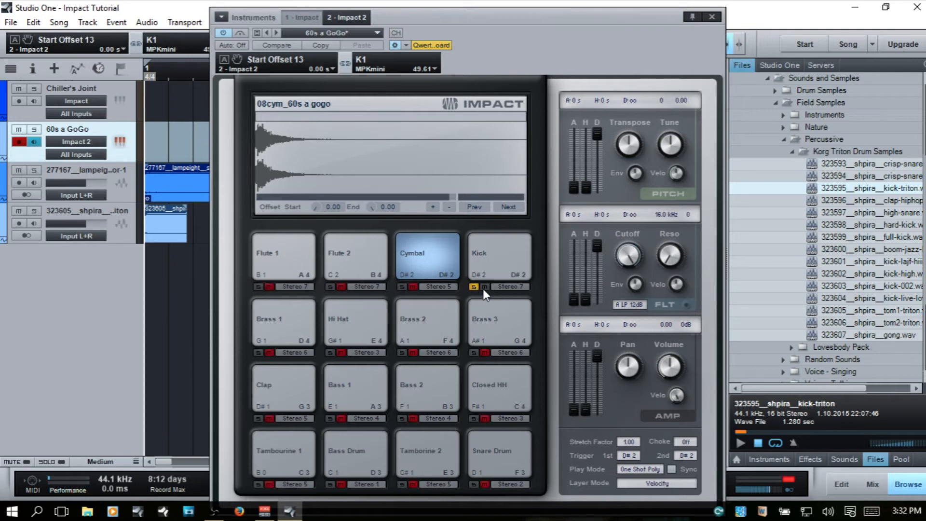
left_click(475, 286)
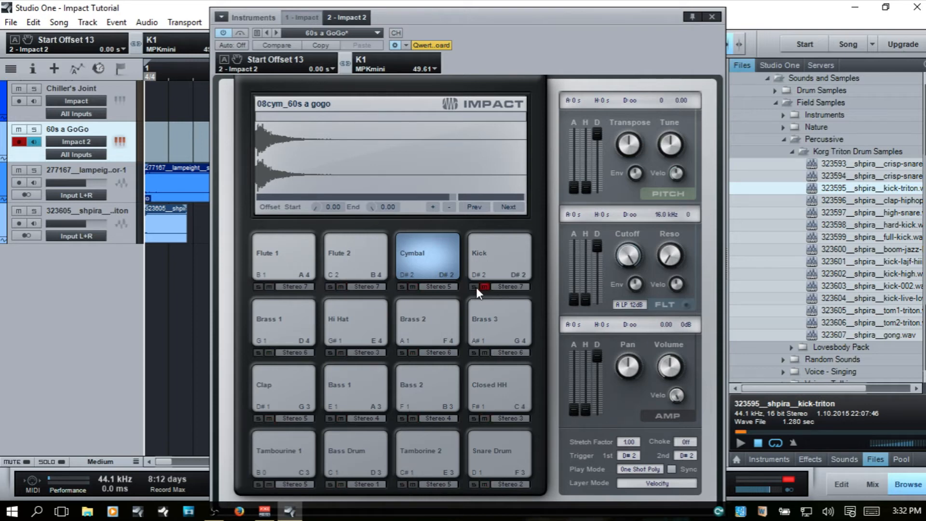
left_click(475, 286)
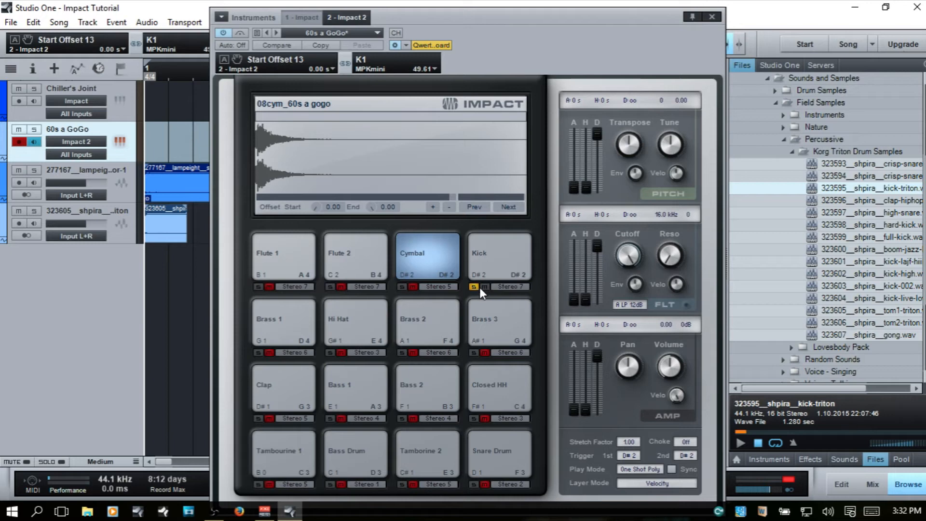
left_click(478, 287)
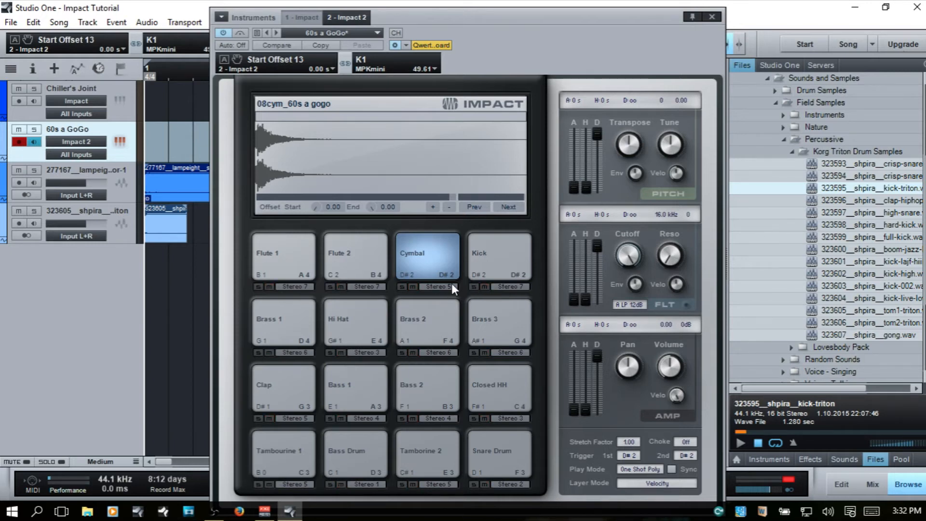
left_click(508, 288)
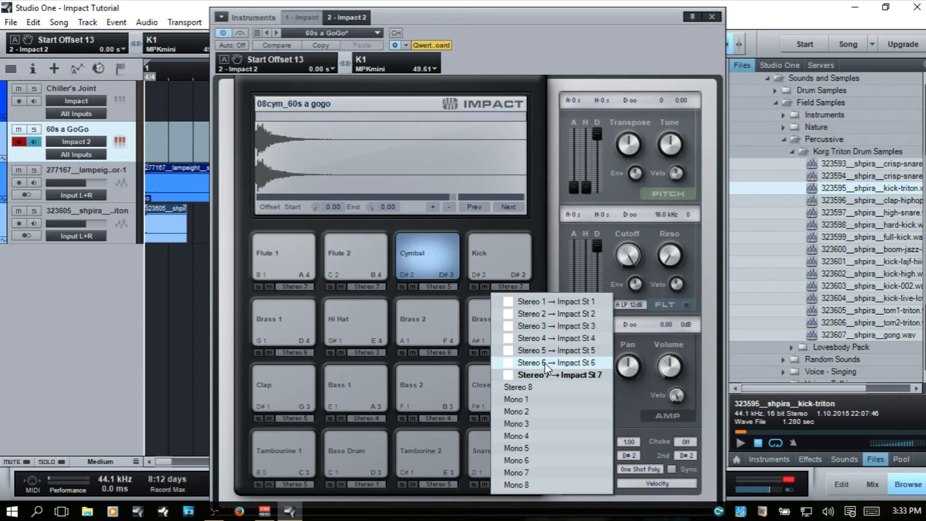
left_click(538, 219)
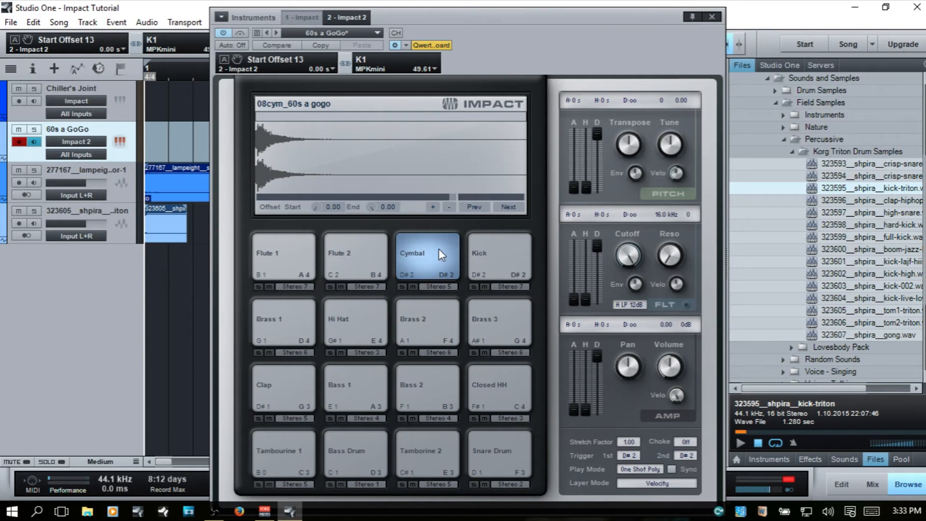
- Audition the Kick, Flute 2, Hi Hat, Brass 2, Brass 3 and Brass 1 pads
left_click(497, 248)
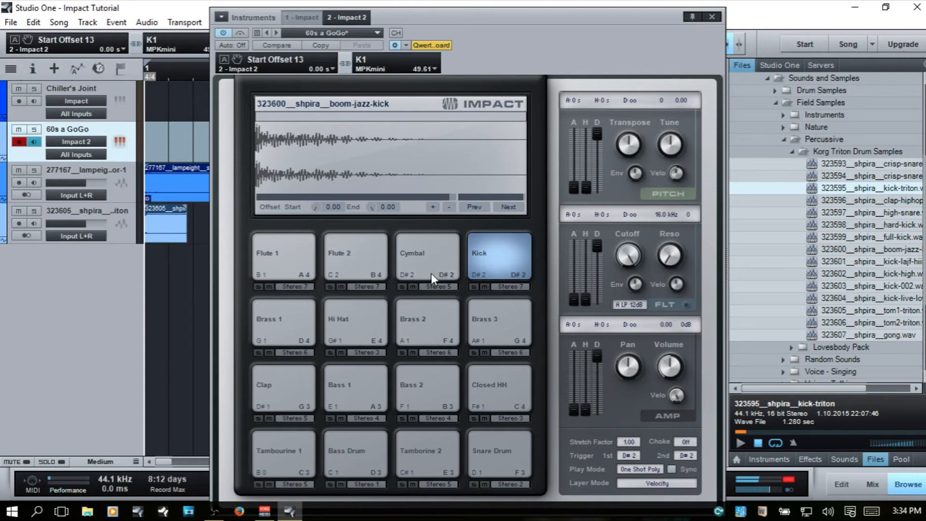
left_click(351, 248)
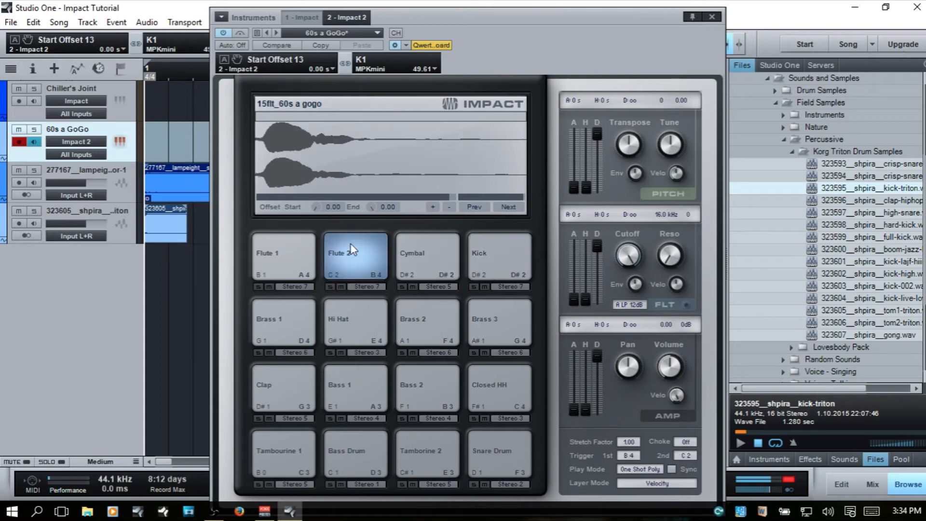
left_click(344, 315)
left_click(424, 318)
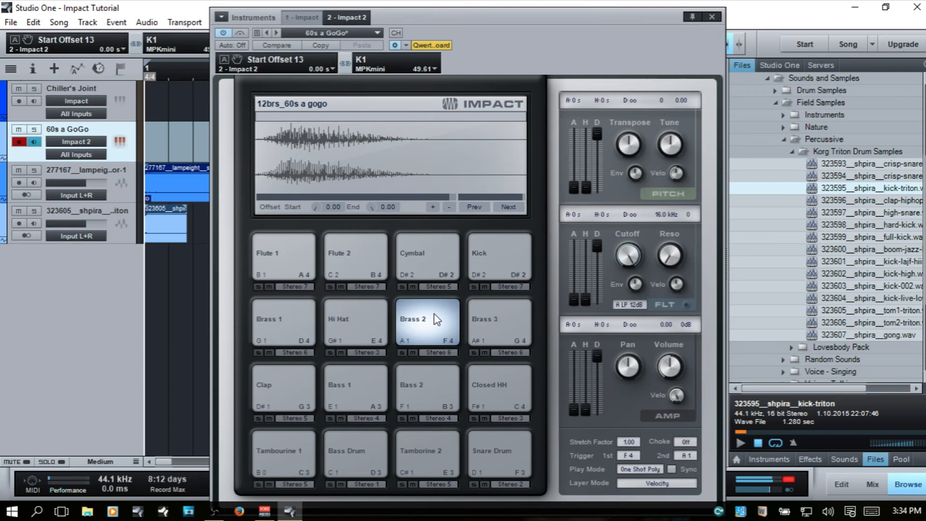
left_click(500, 318)
left_click(292, 313)
- Add 323599__shpira__full-kick to the Brass 3 pad as a second velocity layer and select that layer
left_click(513, 322)
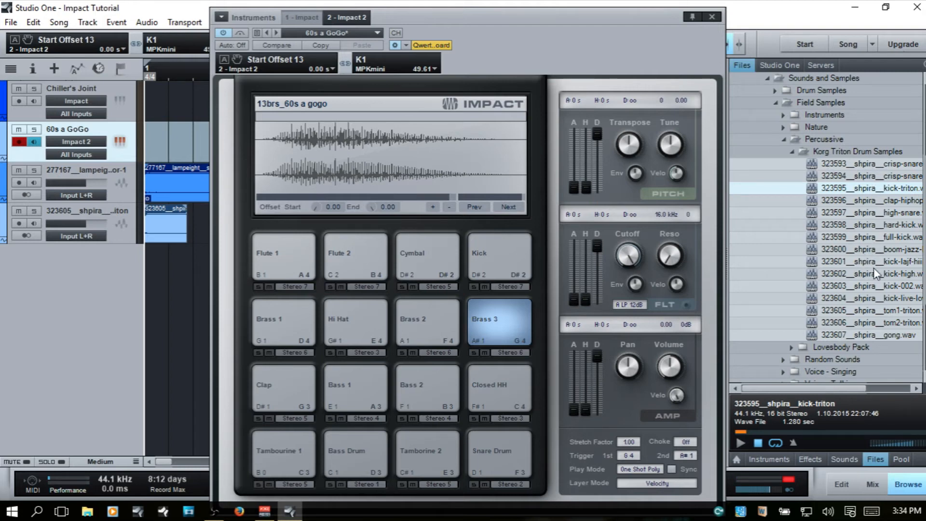
left_click(870, 239, "shift")
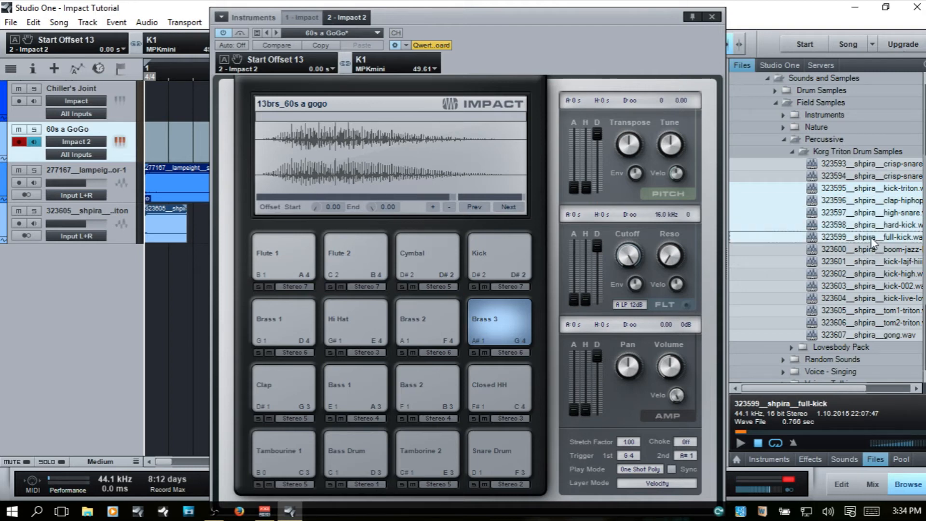
left_click(868, 237)
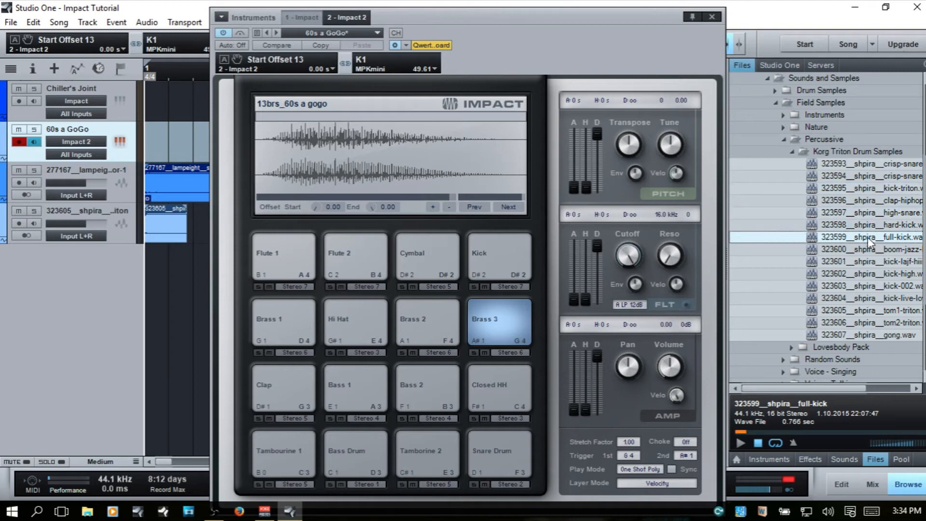
left_click_drag(867, 236, 496, 326)
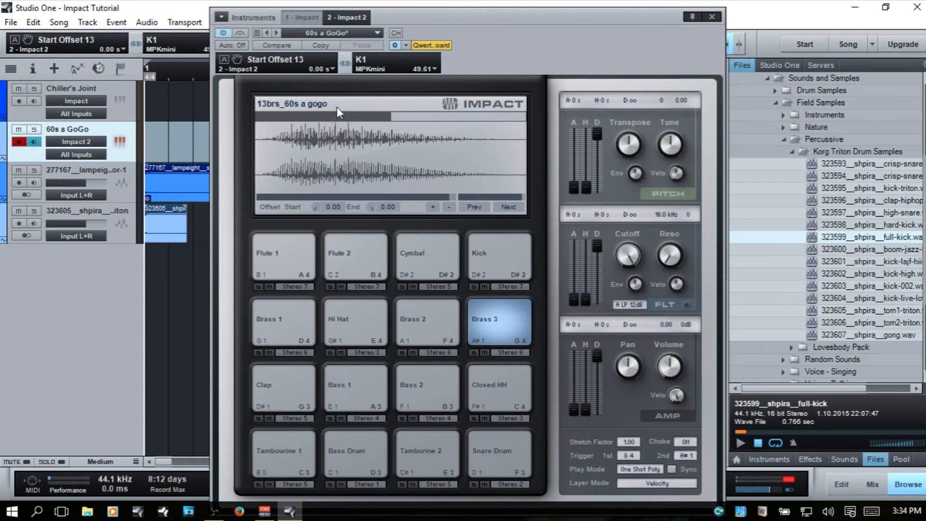
left_click(438, 116)
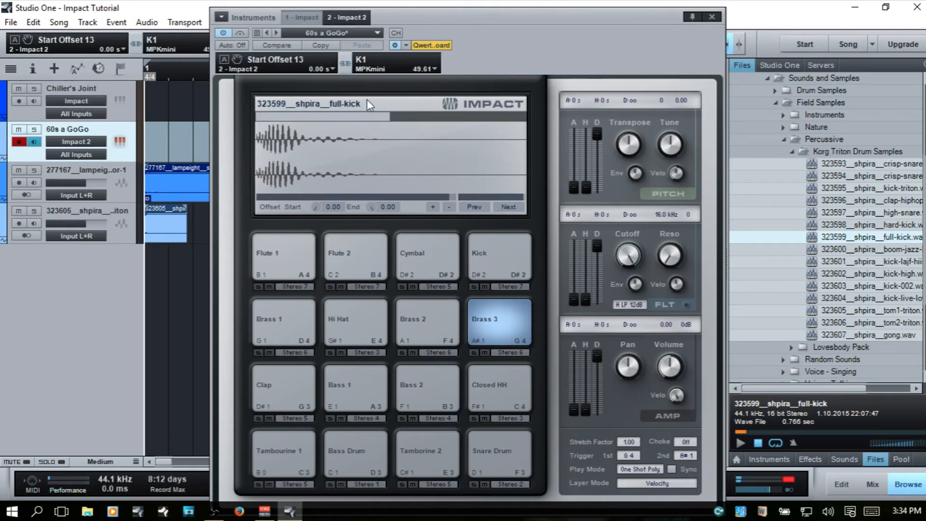
- Select Brass 3's 13brs_60s a gogo layer, preview kick-002 and tom1-triton, and add 323605__shpira__tom1-triton to the pad as a third layer
left_click(314, 104)
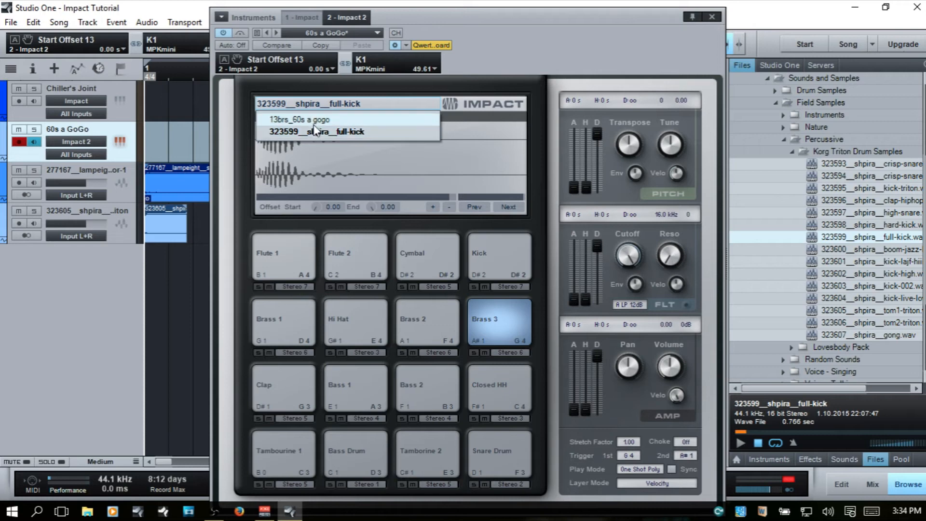
left_click(313, 119)
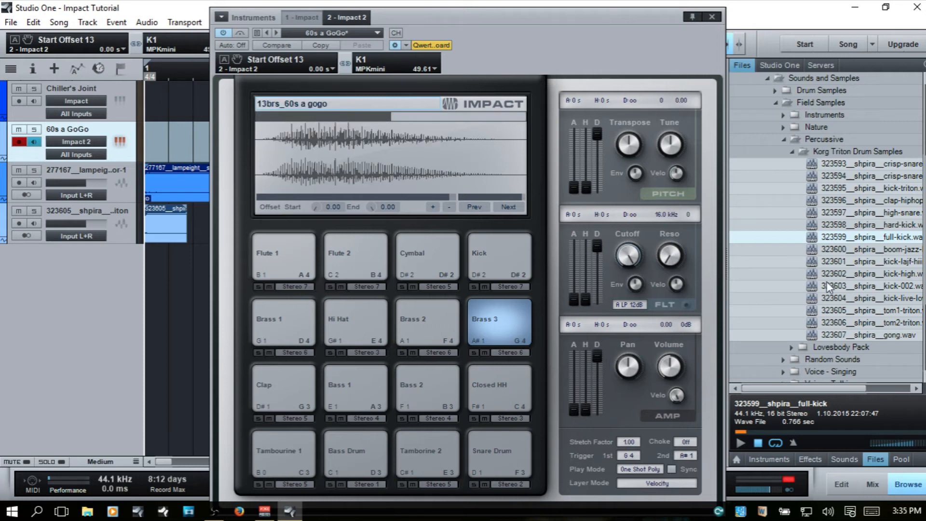
left_click(869, 285)
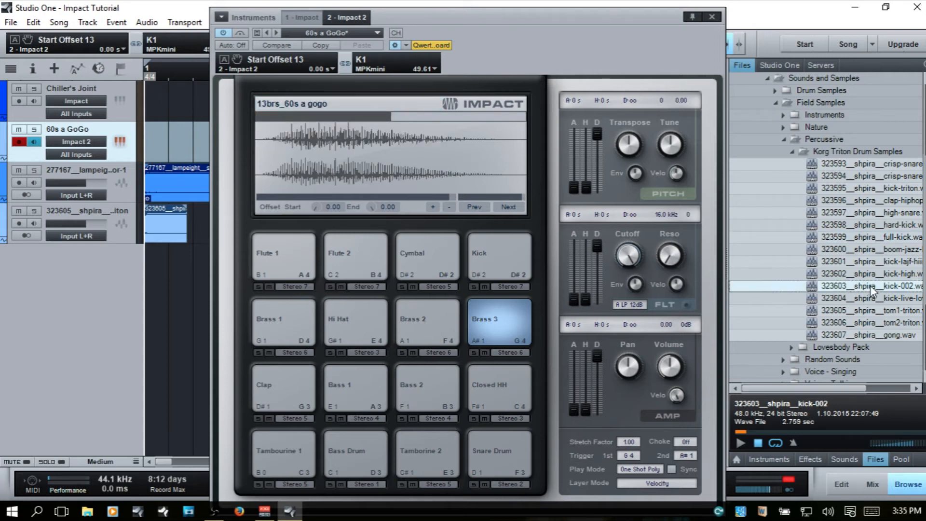
left_click(872, 311)
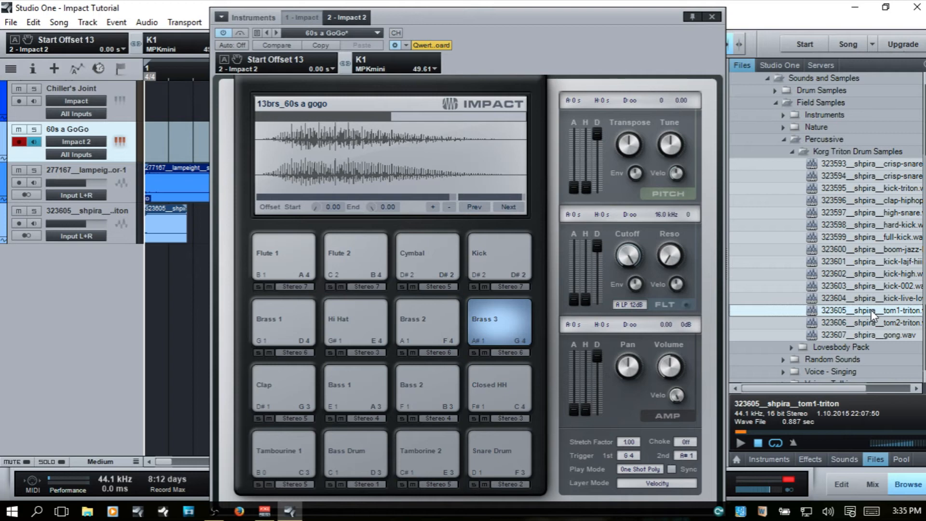
left_click_drag(872, 311, 505, 325)
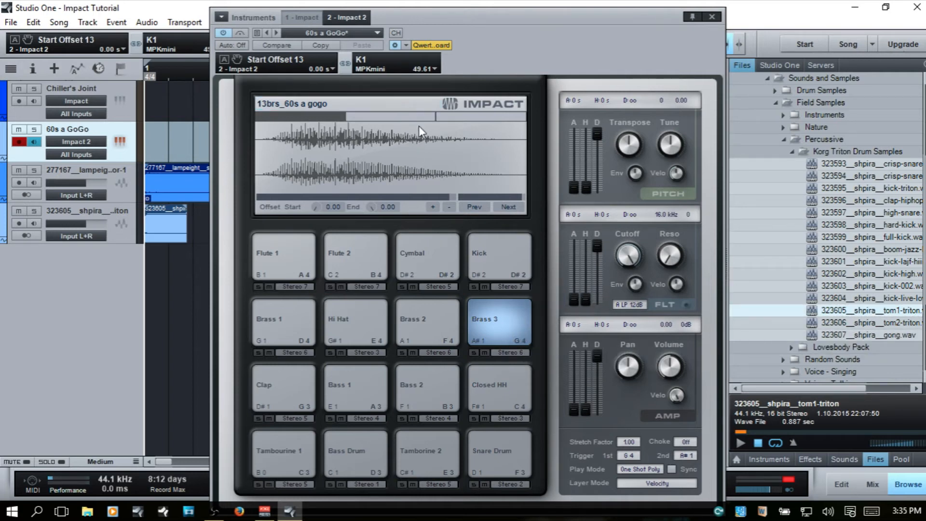
- Examine the waveforms of Brass 3's three velocity layers by switching between full-kick, tom1-triton and 13brs_60s a gogo
left_click(381, 117)
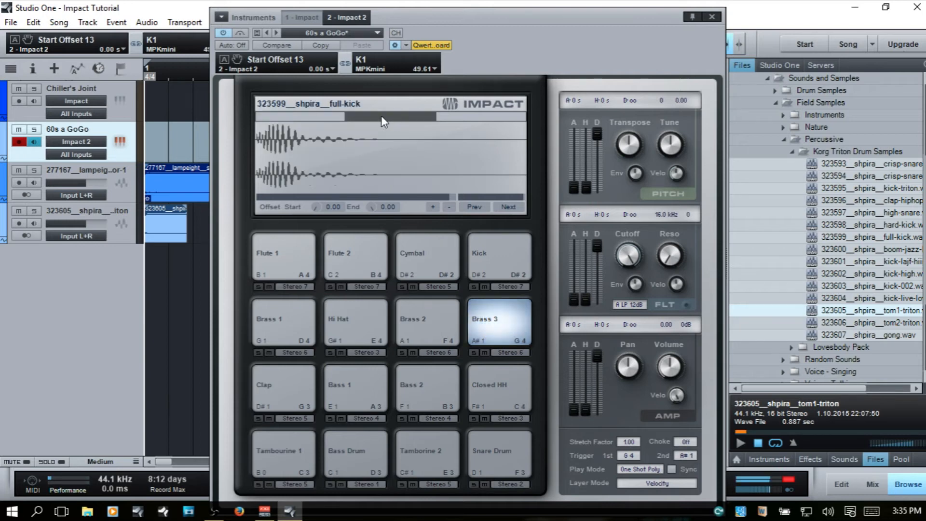
left_click(463, 120)
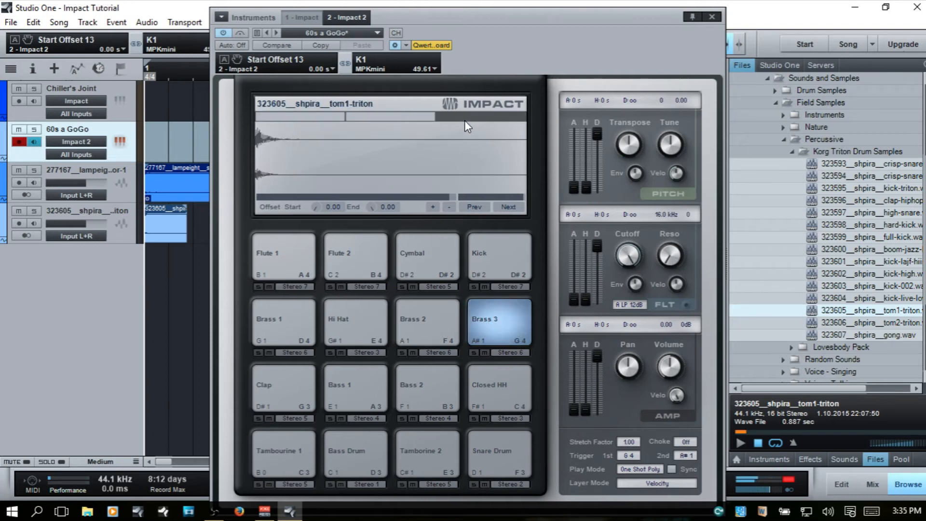
left_click(384, 117)
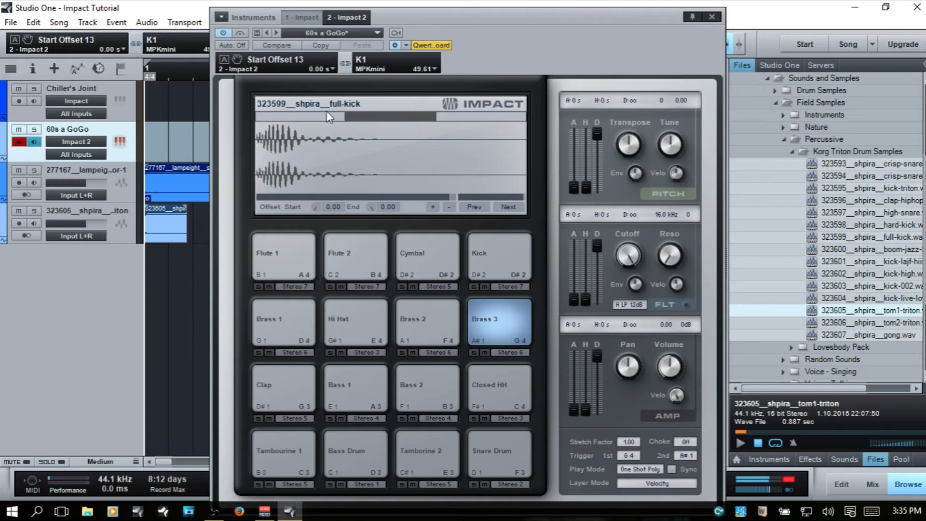
left_click(295, 115)
left_click(410, 117)
left_click(466, 115)
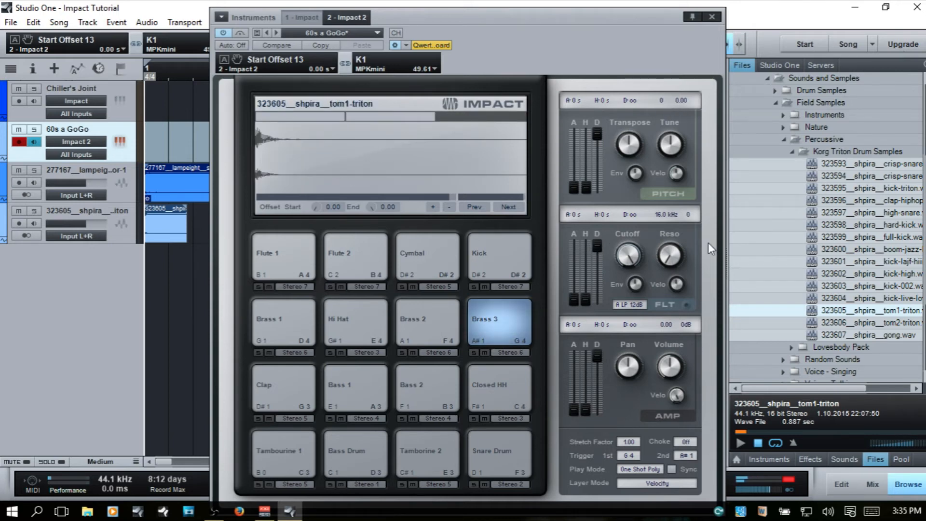
left_click(387, 117)
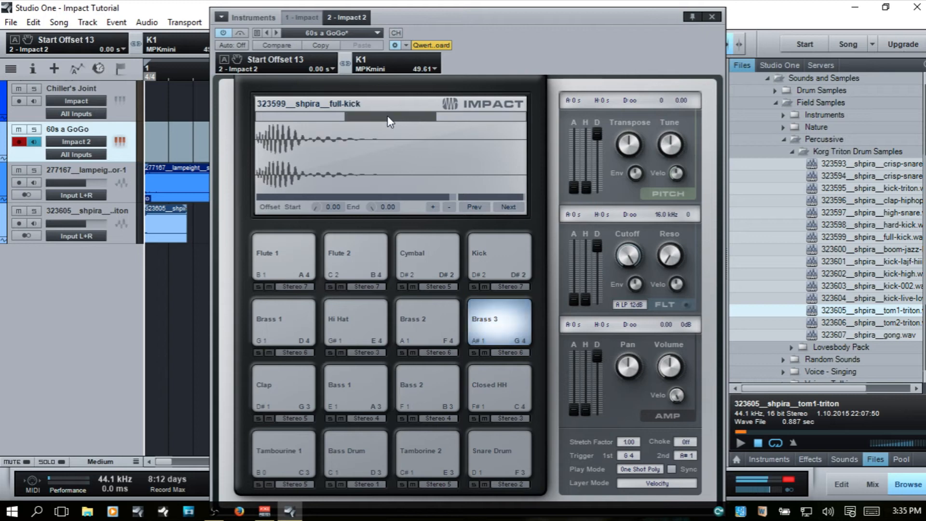
left_click(297, 117)
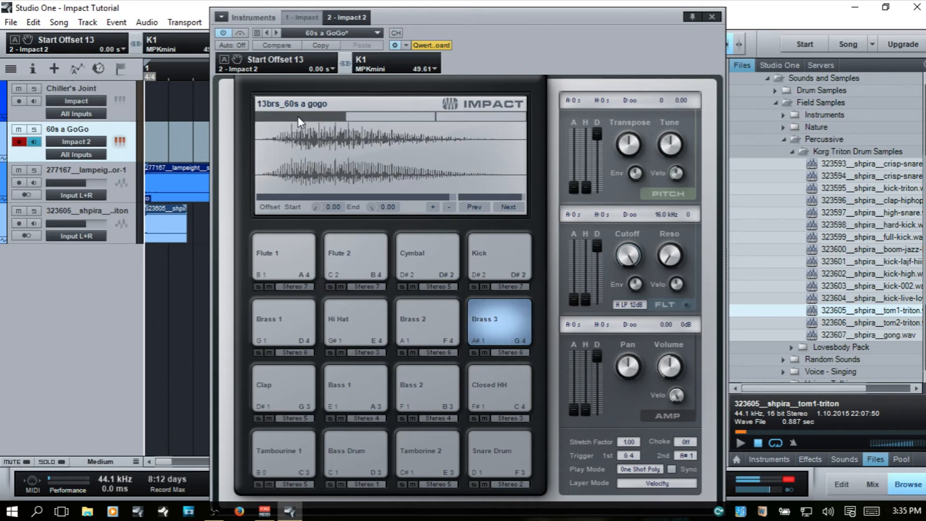
- Select Brass 3's tom1-triton layer, narrow its velocity range from the lower end, and slightly lower the boundary between the first two layers
left_click(305, 103)
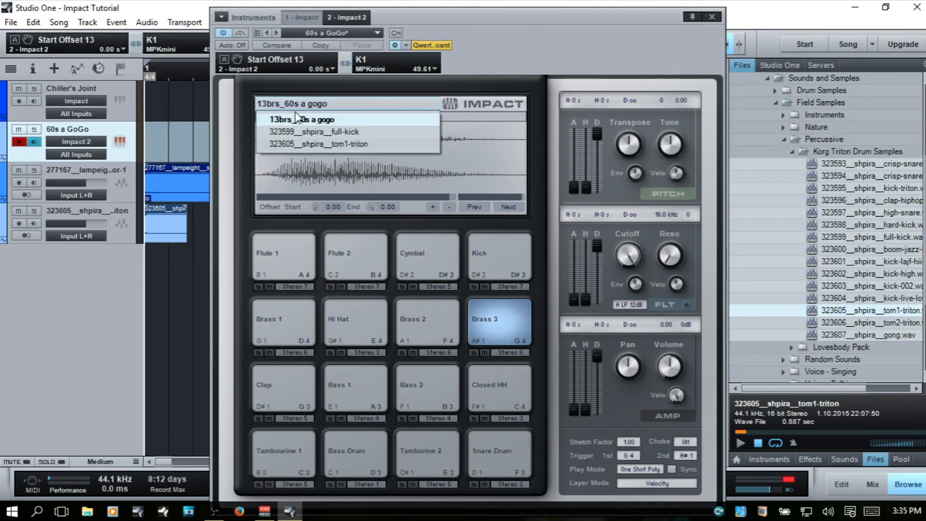
left_click(306, 144)
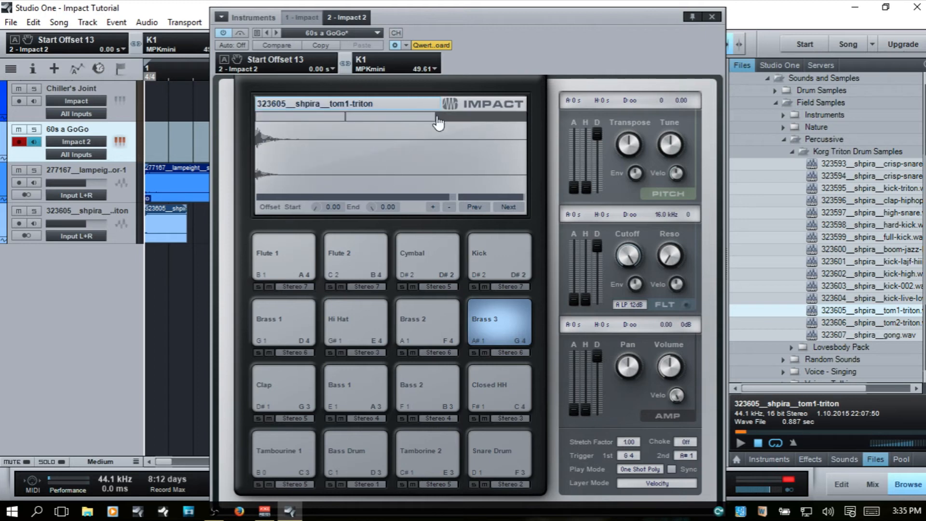
left_click_drag(437, 116, 479, 130)
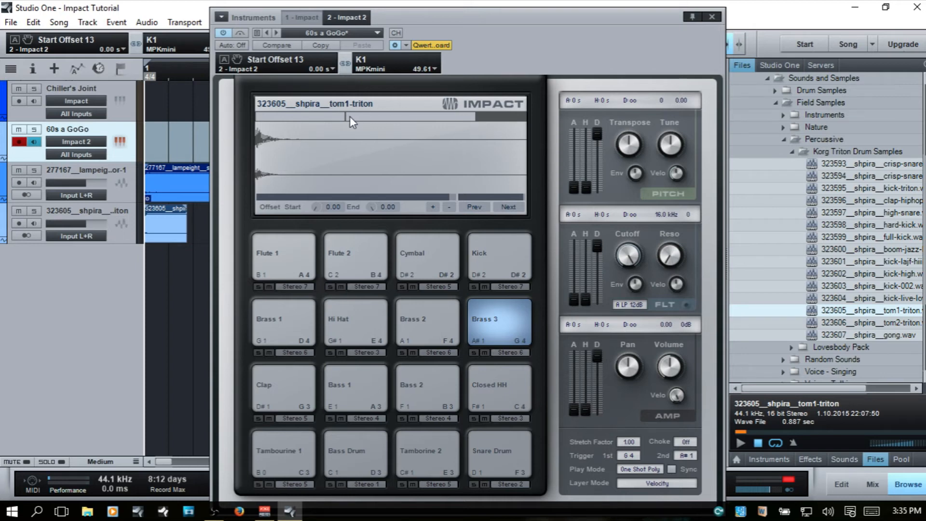
mouse_move(345, 117)
left_mouse_down()
mouse_move(316, 117)
mouse_move(339, 117)
left_mouse_up()
- Audition the Brass 3 pad repeatedly at different velocities to compare its three layers
left_click(496, 317)
left_click(494, 311)
left_click(490, 302)
left_click(491, 303)
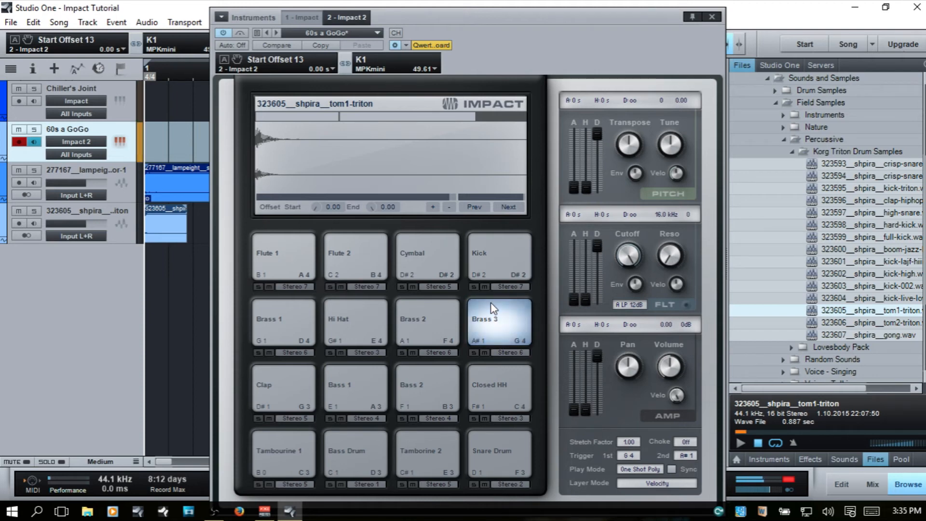
left_click(491, 303)
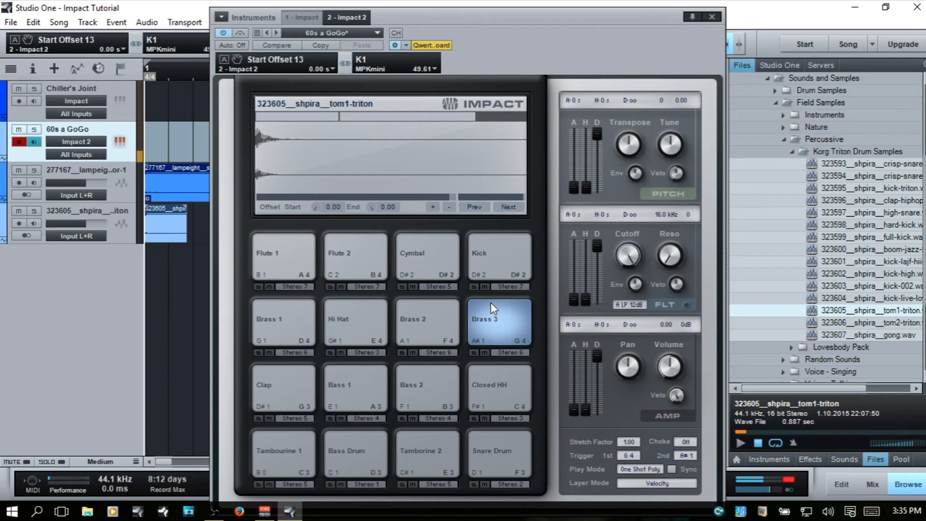
left_click(491, 303)
left_click(490, 303)
left_click(491, 303)
left_click(490, 302)
left_click(491, 303)
left_click(491, 302)
left_click(491, 302)
left_click(491, 302)
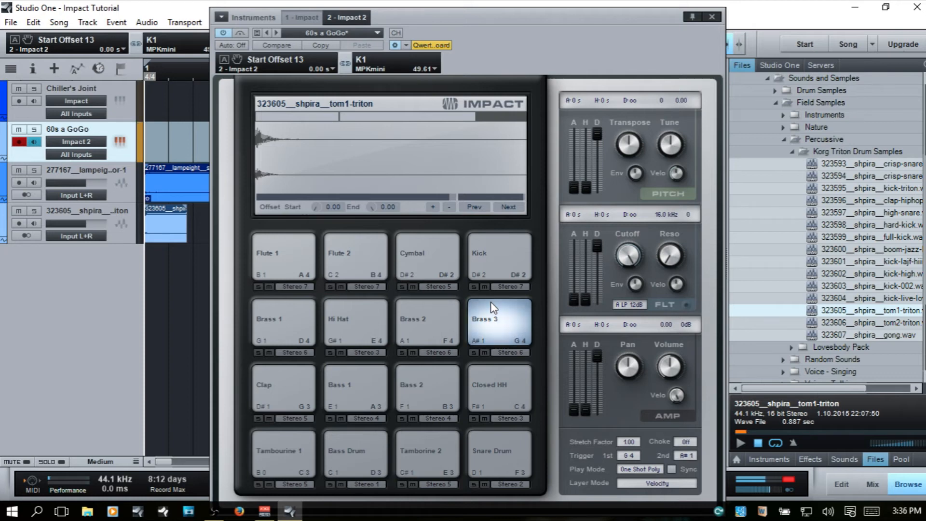
left_click(490, 302)
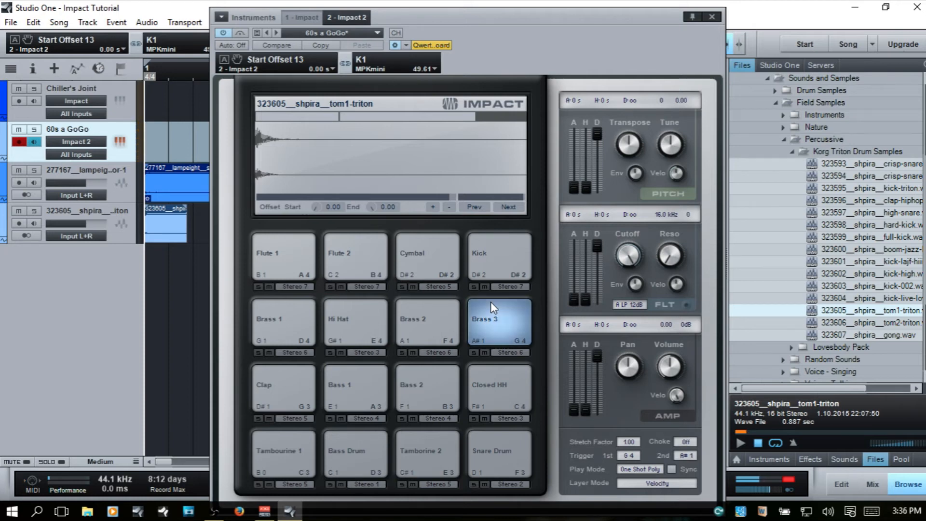
left_click(490, 302)
- Try Round Robin as the Brass 3 pad's layer mode, and set it to Random
left_click(656, 484)
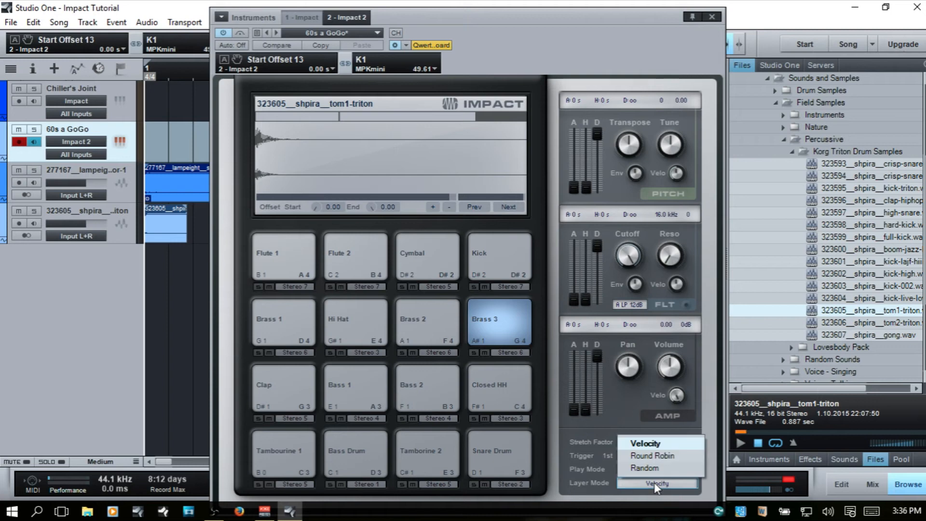
left_click(650, 456)
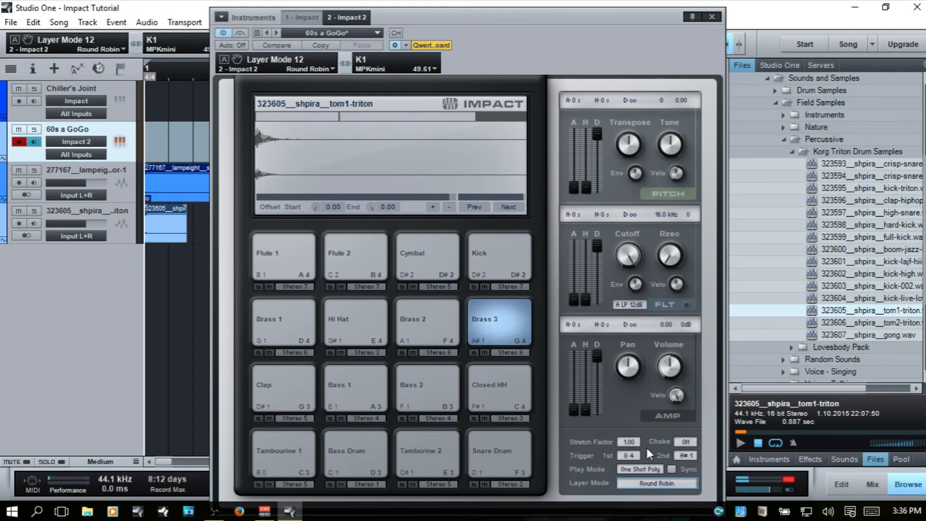
left_click(652, 485)
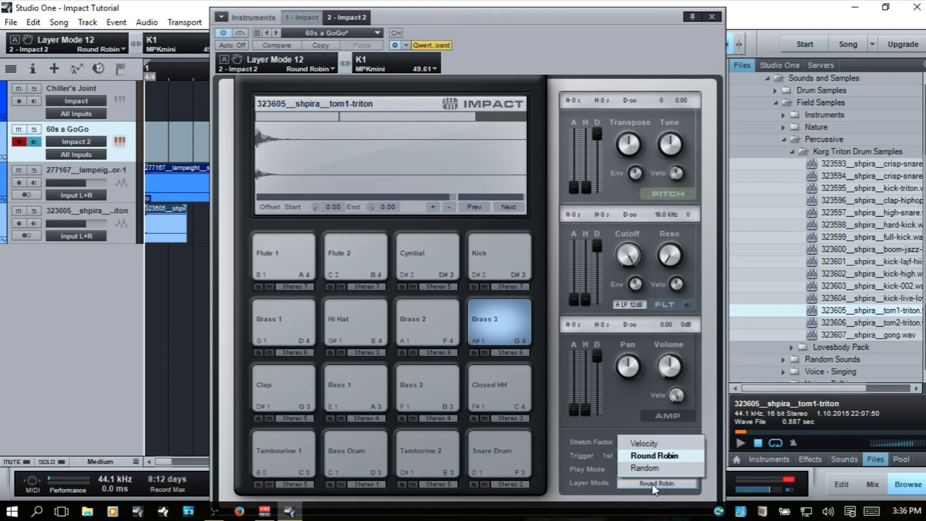
left_click(646, 471)
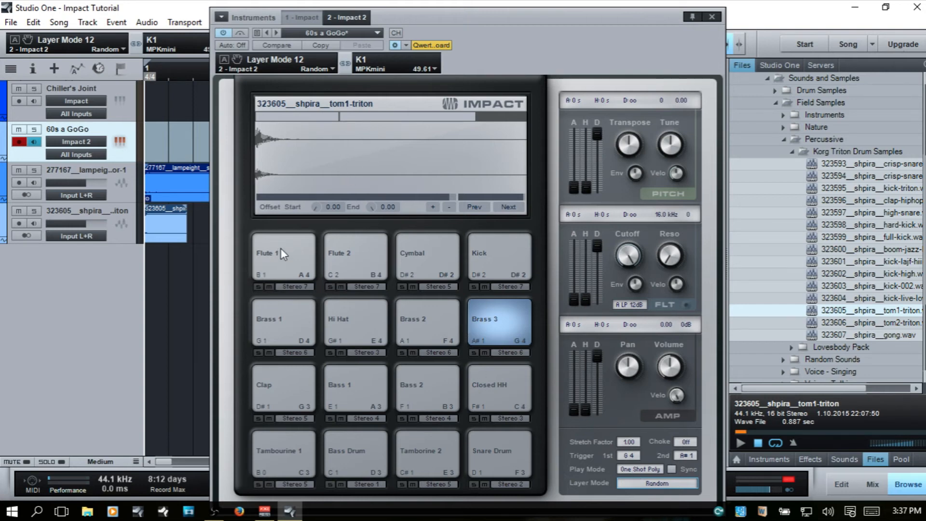
- Switch to the Chiller's Joint instrument, select its cave-record sample pad, and raise the pad's volume to +4.4 dB
left_click(68, 86)
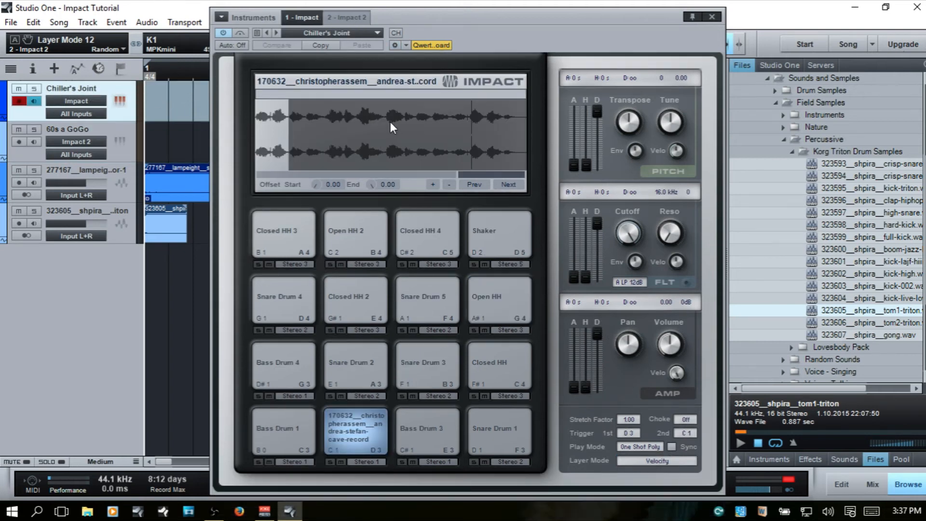
left_click(351, 429)
left_click_drag(676, 345, 676, 338)
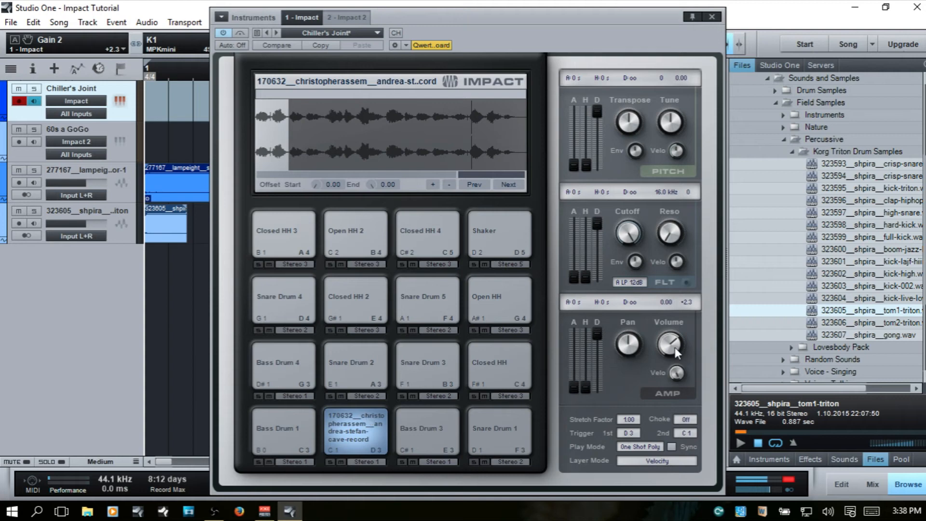
left_click_drag(672, 346, 672, 332)
- Try the One Shot Mono, Toggle and Note On/Off play modes on the cave-record pad, and return it to One Shot Poly
left_click(640, 446)
left_click(652, 408)
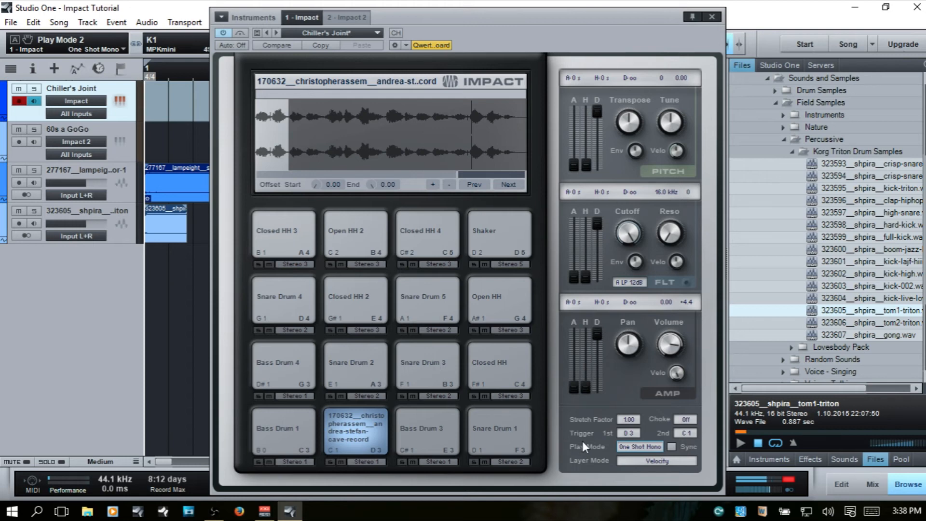
left_click(633, 447)
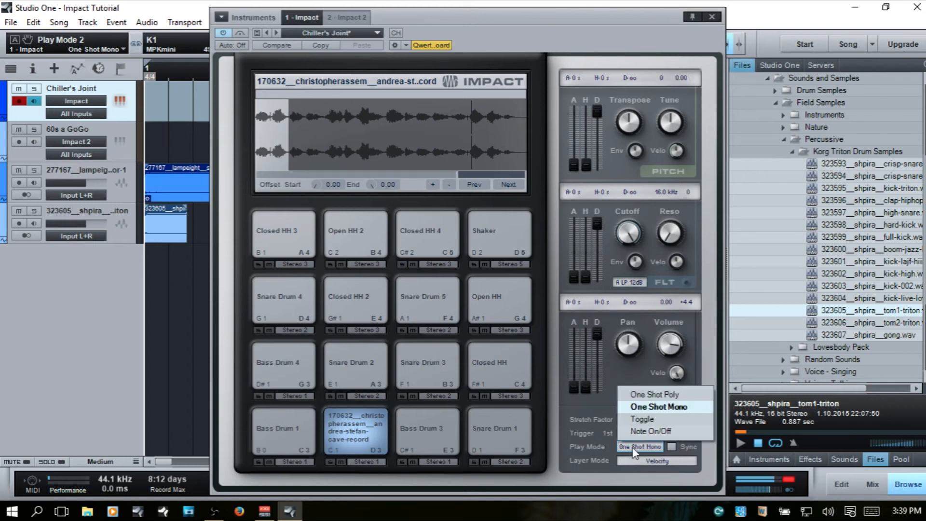
left_click(637, 419)
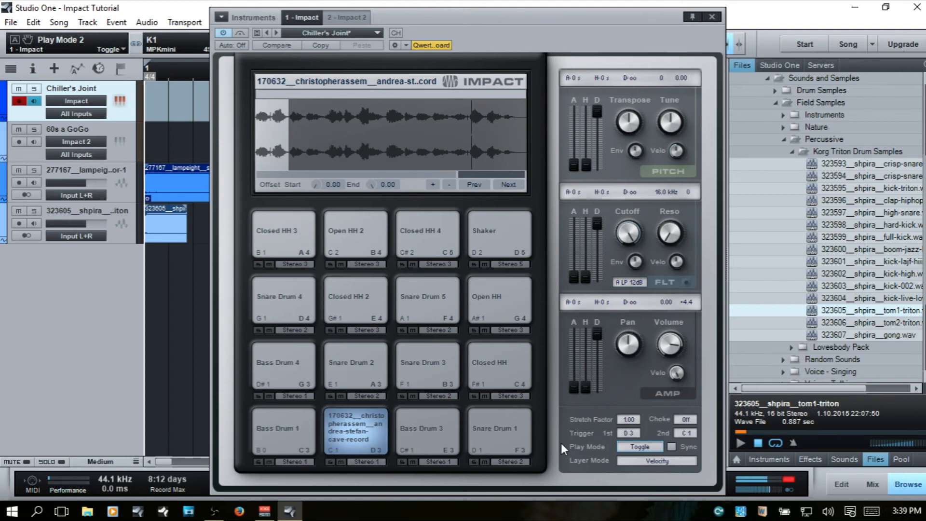
left_click(637, 448)
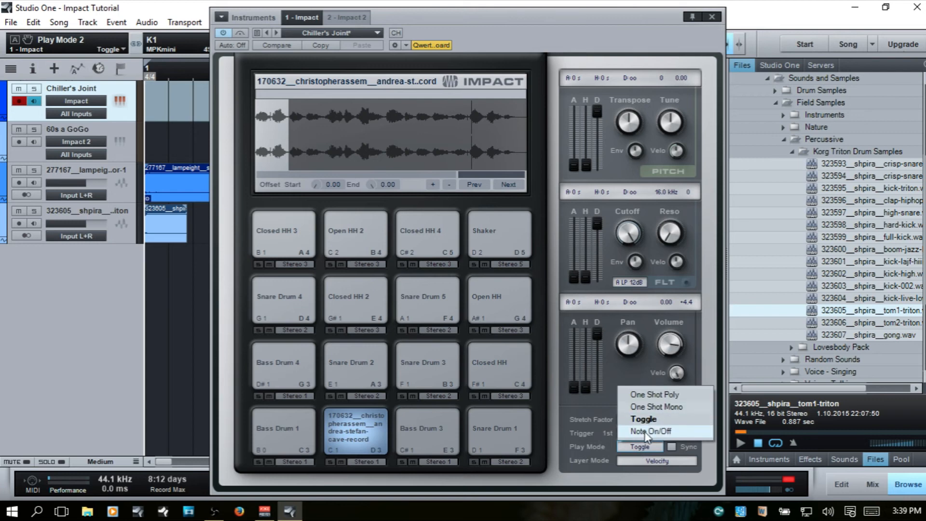
left_click(648, 432)
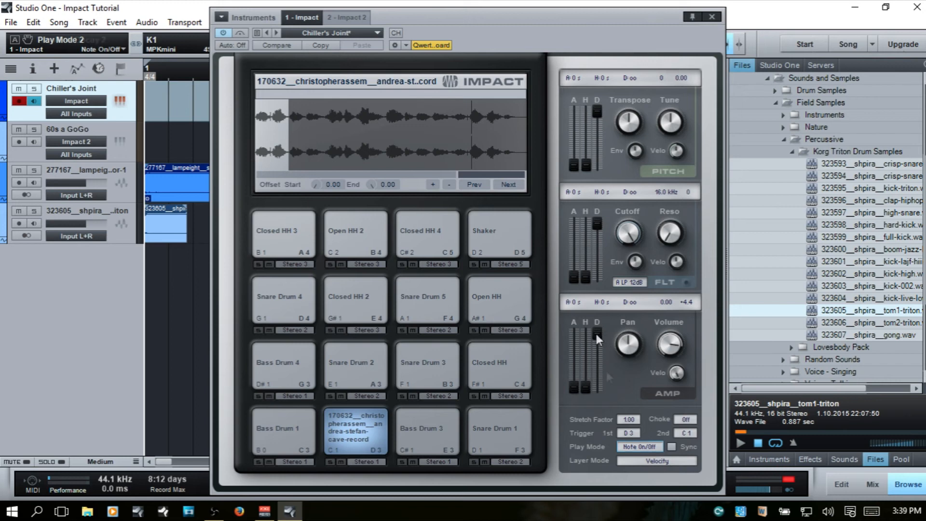
left_click(637, 447)
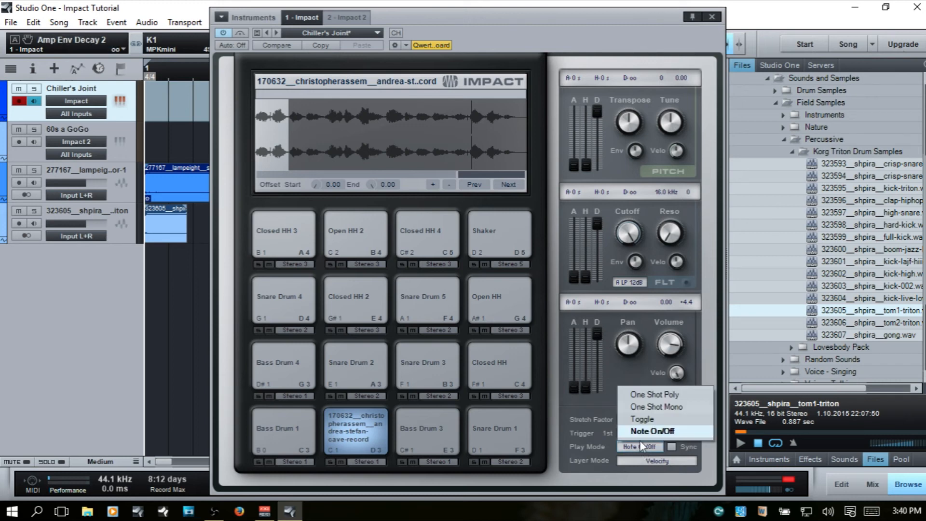
left_click(663, 394)
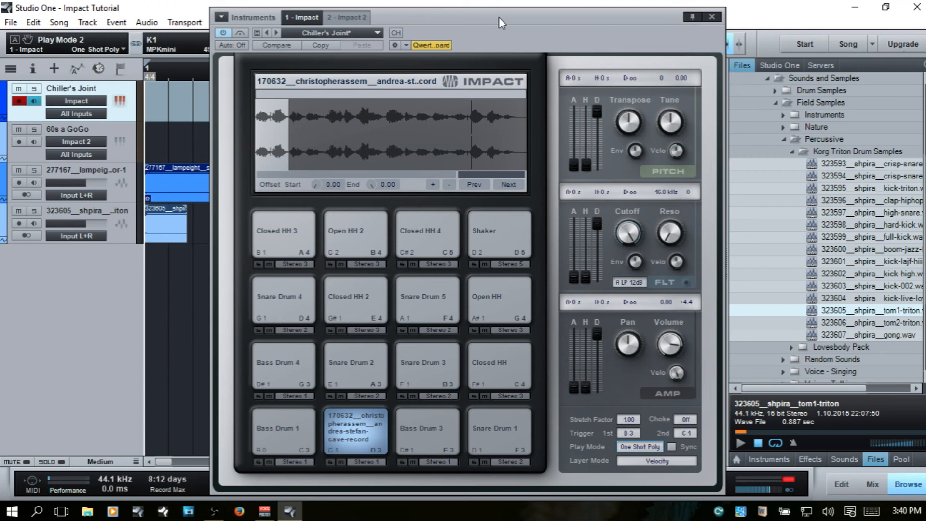
- Reposition the Impact window so that the toolbar and more of the arrangement are uncovered
left_click_drag(504, 17, 478, 72)
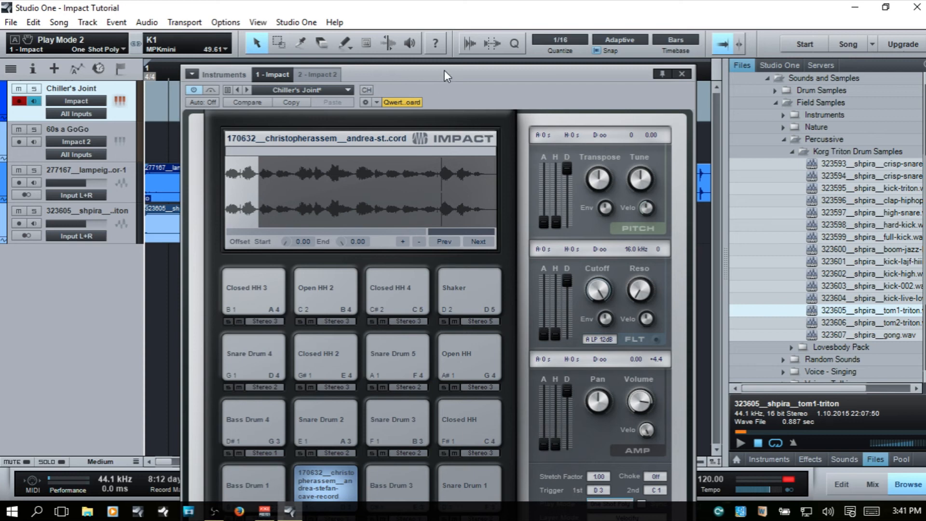
left_click_drag(444, 71, 285, 10)
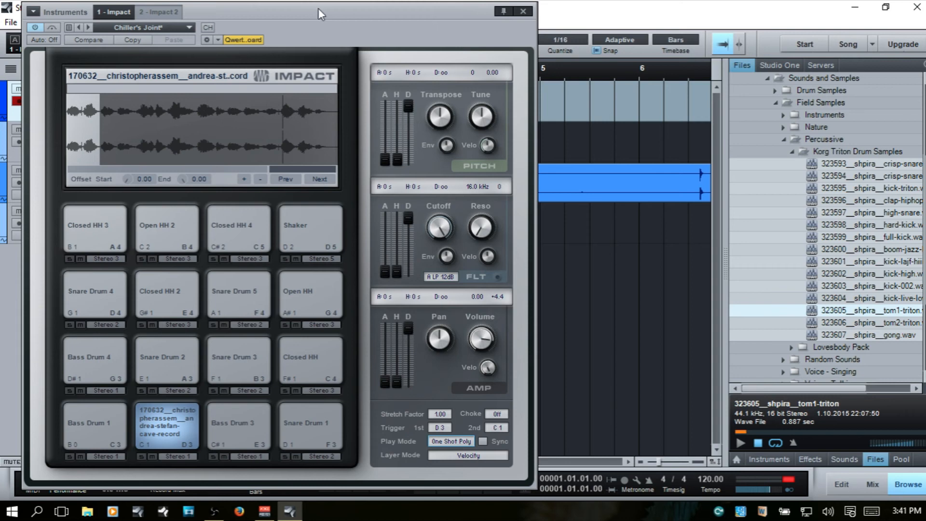
left_click_drag(304, 9, 323, 67)
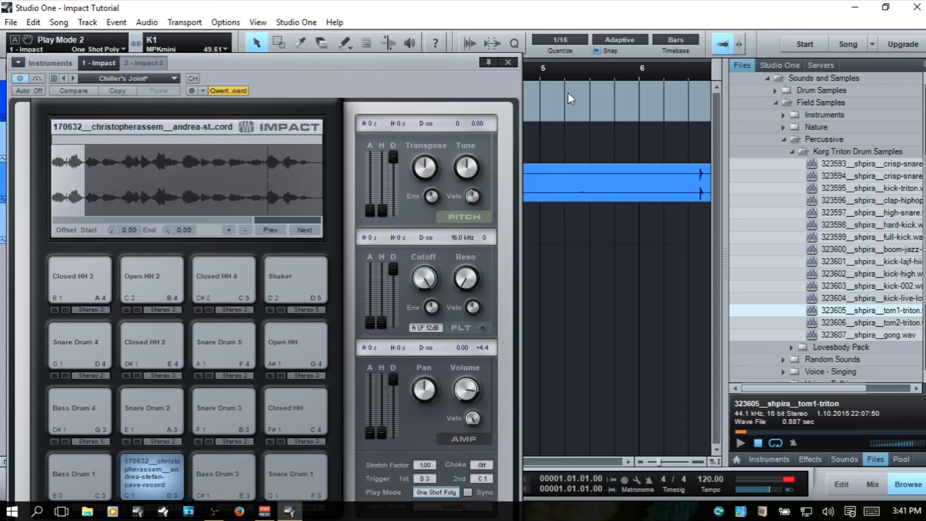
left_click_drag(489, 21, 409, 105)
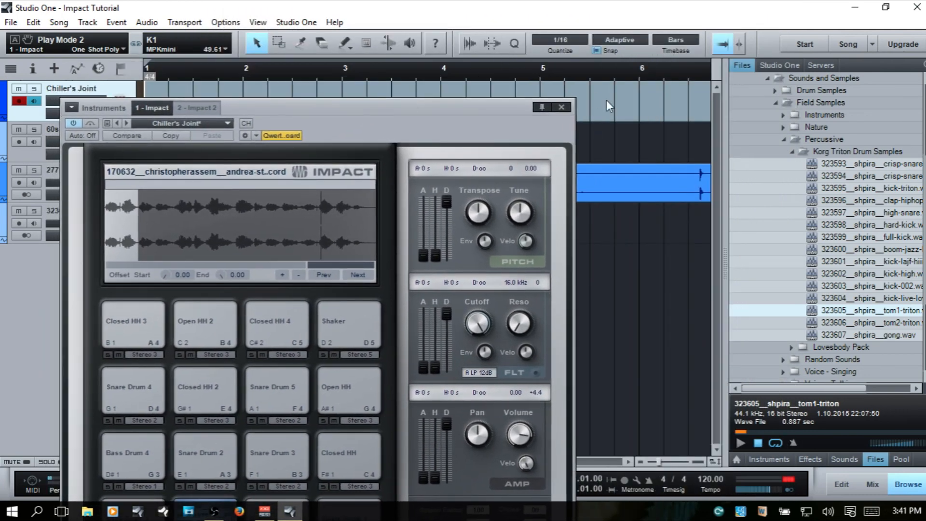
- Reposition the Impact window so all of its controls are visible, and select and audition the Snare Drum 2 pad
left_click_drag(348, 106, 528, 9)
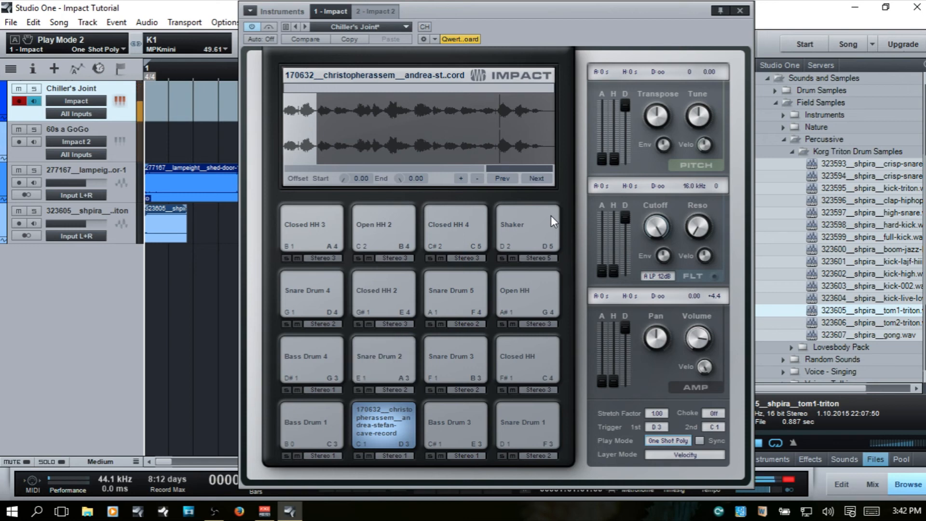
left_click(376, 360)
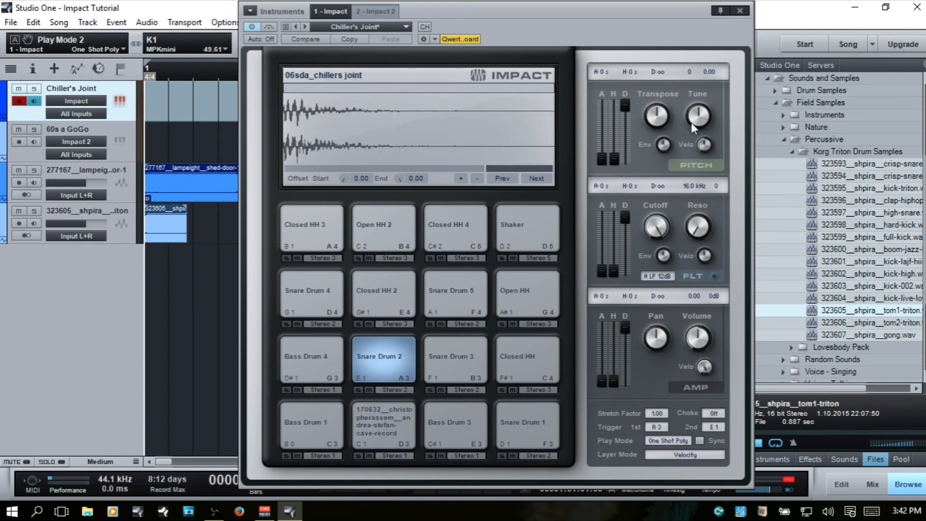
left_click(384, 360)
left_click(386, 355)
- Try transposing Snare Drum 2 down to -7 semitones and tuning it to 37 cents, and reset both to zero
left_click_drag(661, 117, 669, 194)
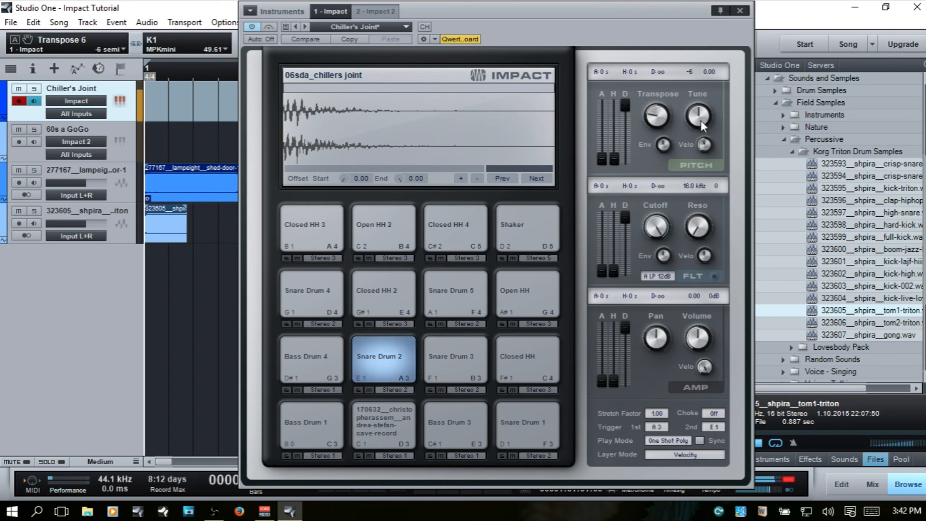
left_click_drag(701, 120, 705, 95)
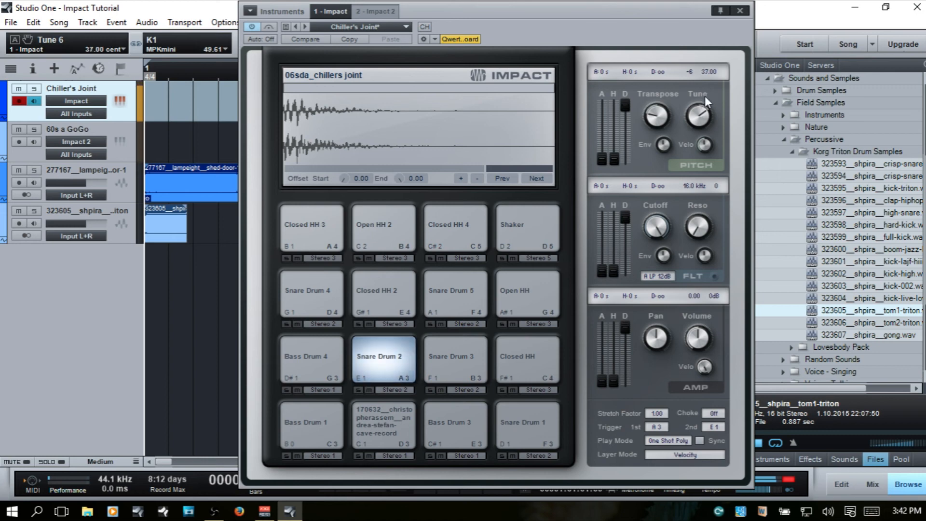
mouse_move(658, 124)
left_mouse_down()
mouse_move(660, 92)
mouse_move(659, 142)
left_mouse_up()
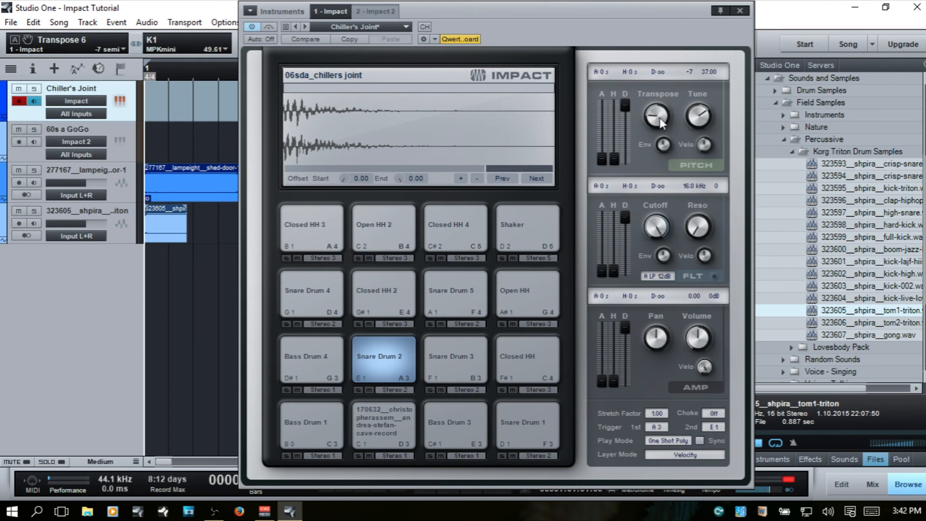
left_click(660, 117, "ctrl")
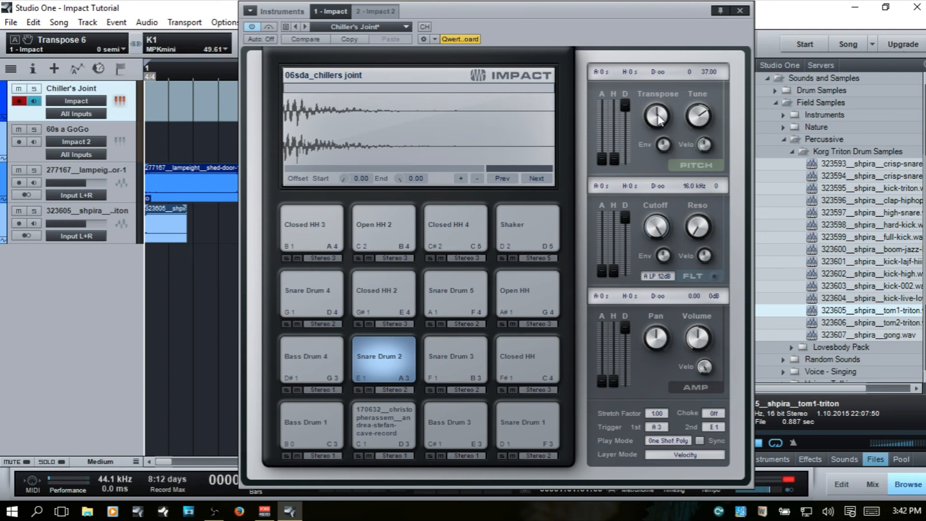
left_click(700, 119, "ctrl")
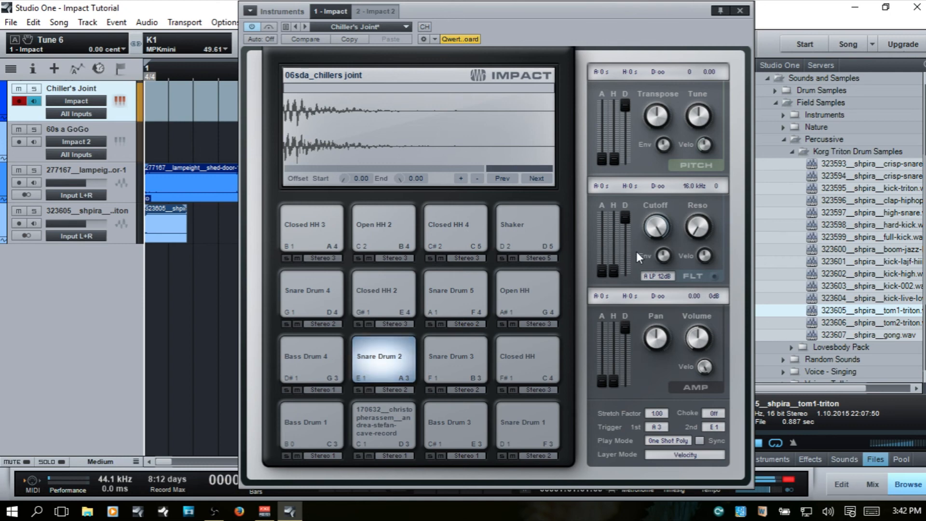
- Try Snare Drum 2's filter cutoff and resonance, and view the available filter types while keeping A LP 12dB
left_click_drag(656, 226, 690, 250)
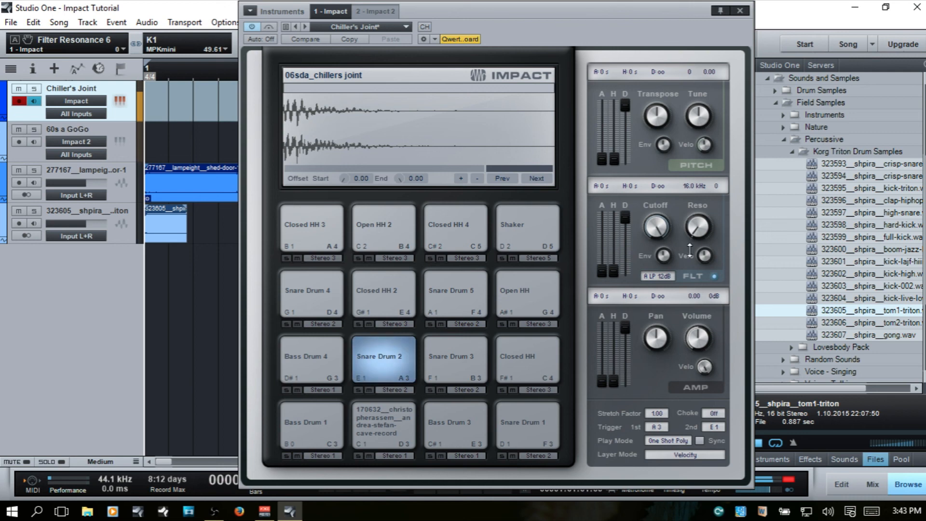
left_click(657, 276)
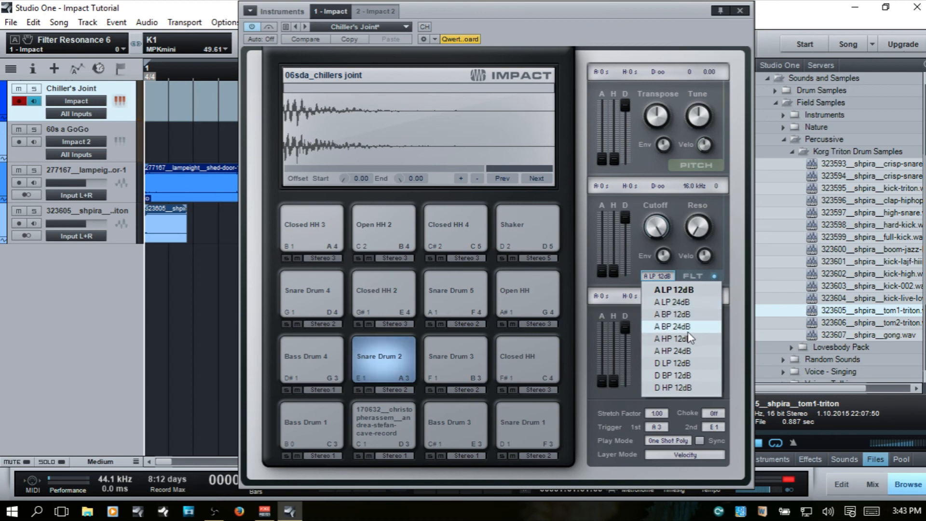
left_click(724, 220)
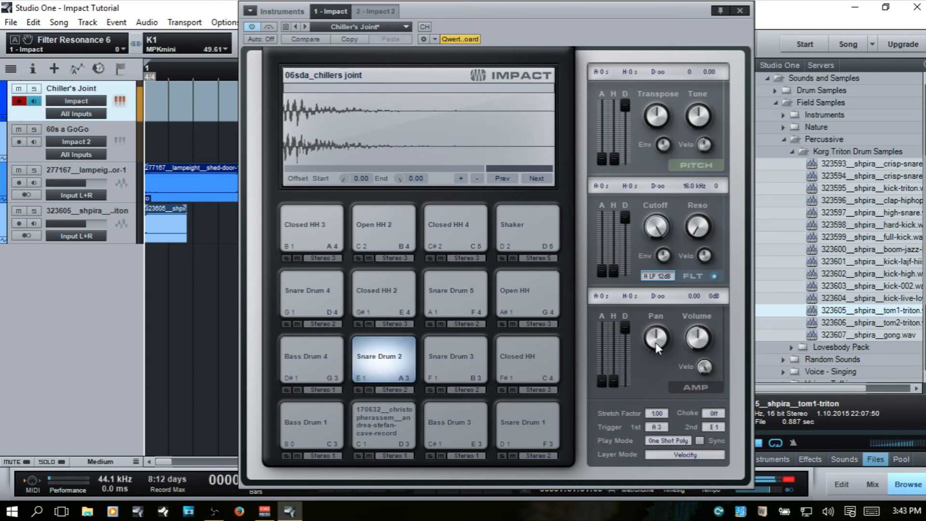
- Set Snare Drum 2's pan to about -0.01 and raise its volume to about +0.8 dB
left_click_drag(655, 342, 671, 424)
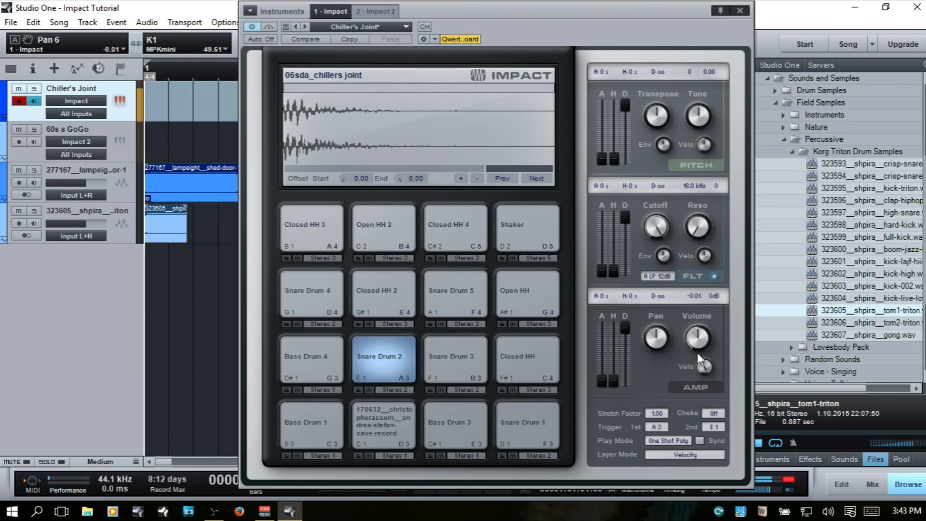
mouse_move(697, 352)
left_mouse_down()
mouse_move(697, 263)
mouse_move(702, 357)
mouse_move(698, 340)
left_mouse_up()
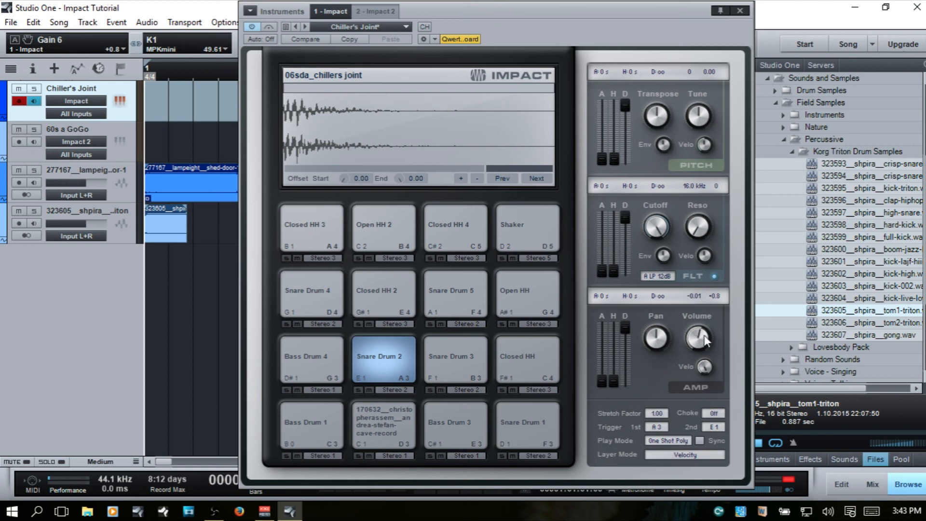
- Toggle Snare Drum 2's filter on and off several times, bringing the pad's volume back near 0 dB and leaving the filter bypassed
left_click(715, 277)
left_click(715, 277)
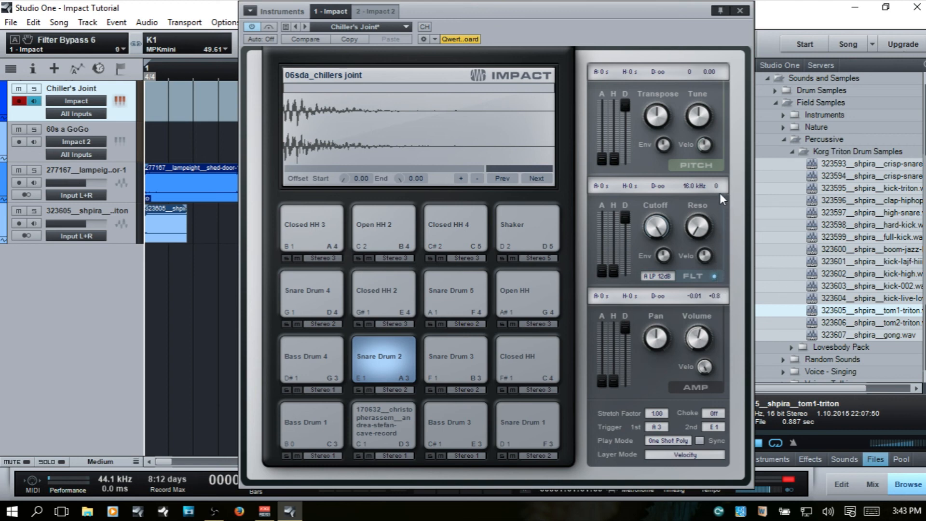
left_click(715, 277)
left_click_drag(696, 351, 702, 364)
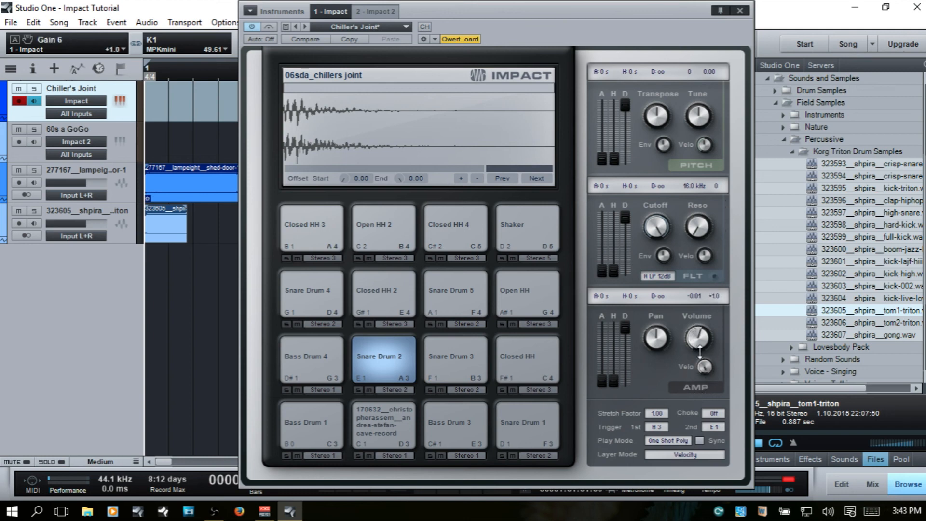
left_click(715, 276)
left_click(714, 276)
left_click(714, 277)
left_click(714, 276)
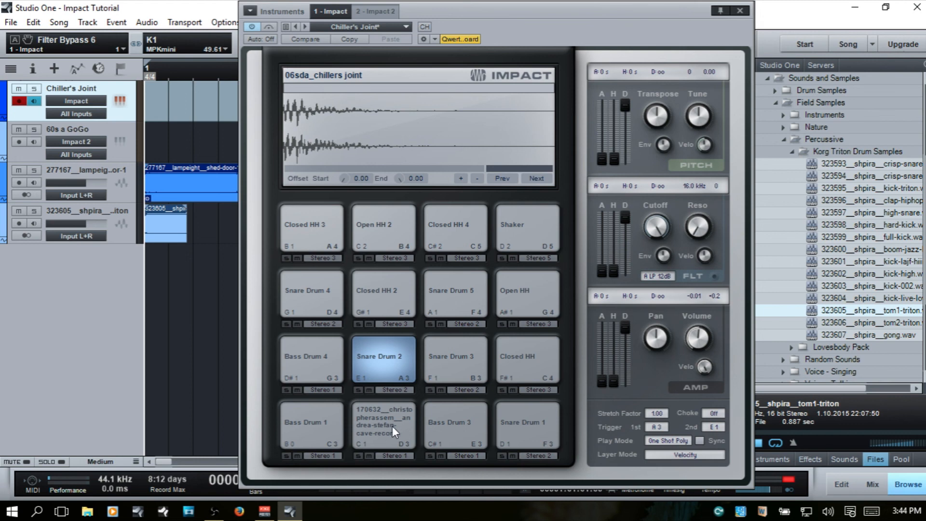
- Select the cave-record sample pad and raise its volume to +6.0 dB
left_click(381, 417)
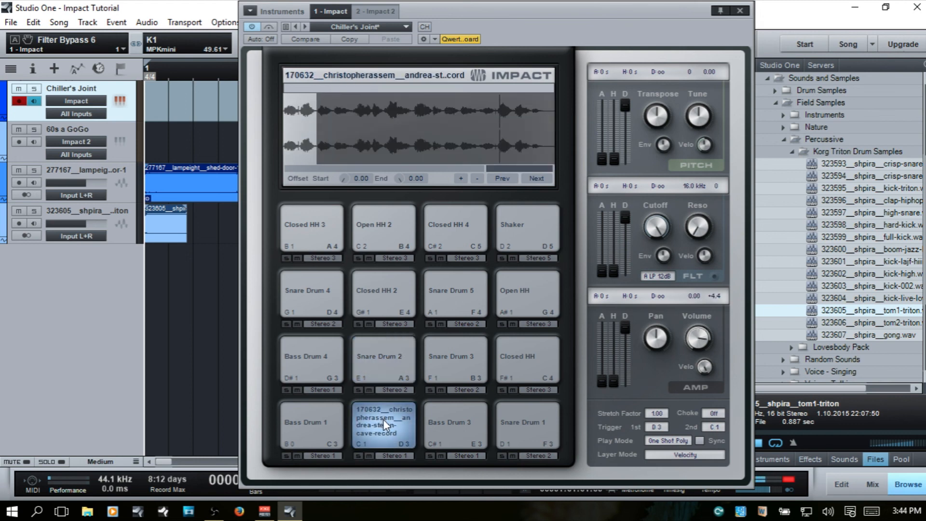
left_click_drag(710, 334, 711, 321)
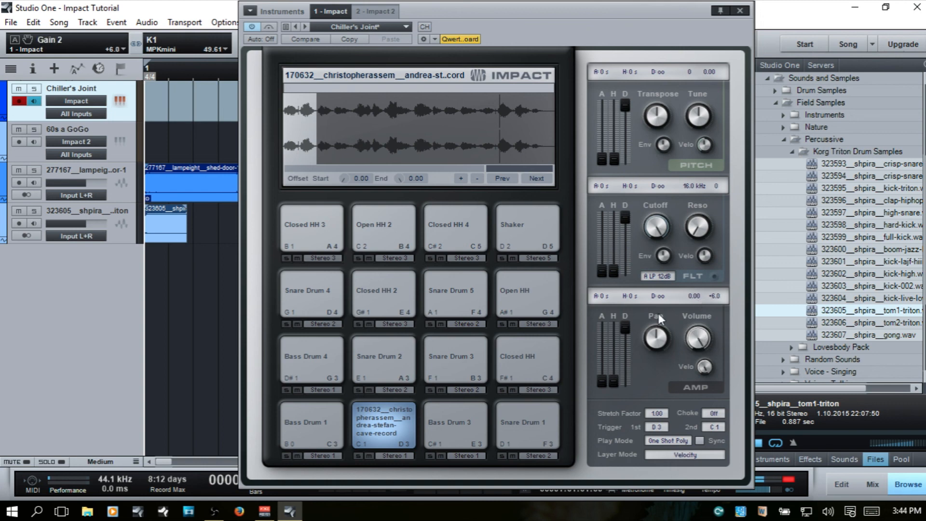
- Assign both the Bass Drum 3 pad and the cave-record pad to choke group 1
left_click(452, 425)
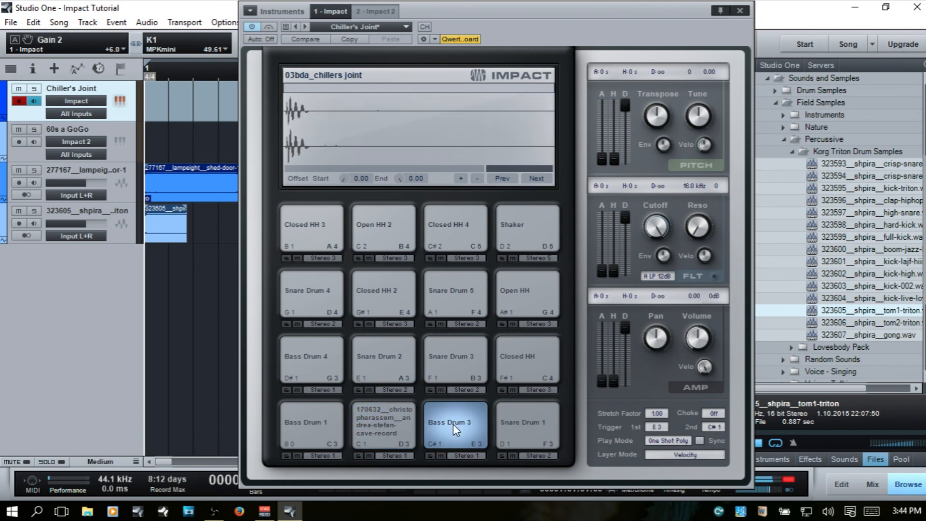
left_click(462, 429)
left_click(711, 414)
left_click(720, 441)
left_click(389, 419)
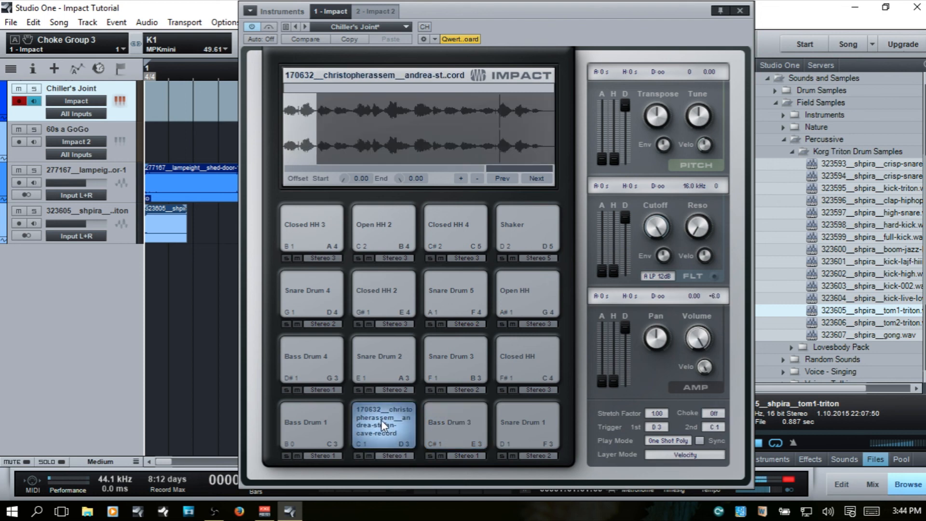
left_click(719, 418)
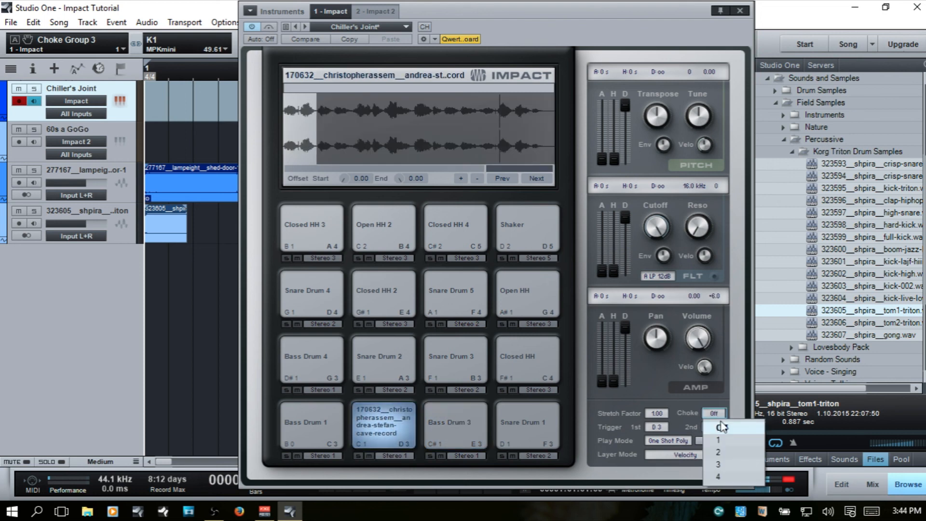
left_click(726, 441)
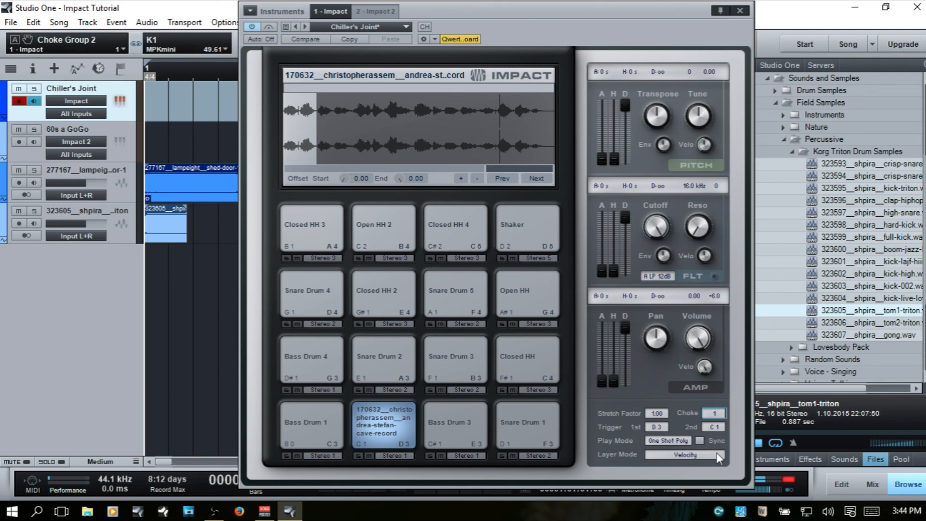
- Audition the Bass Drum 3 and cave-record pads alternately to check how the choke group cuts off their sounds
left_click(451, 418)
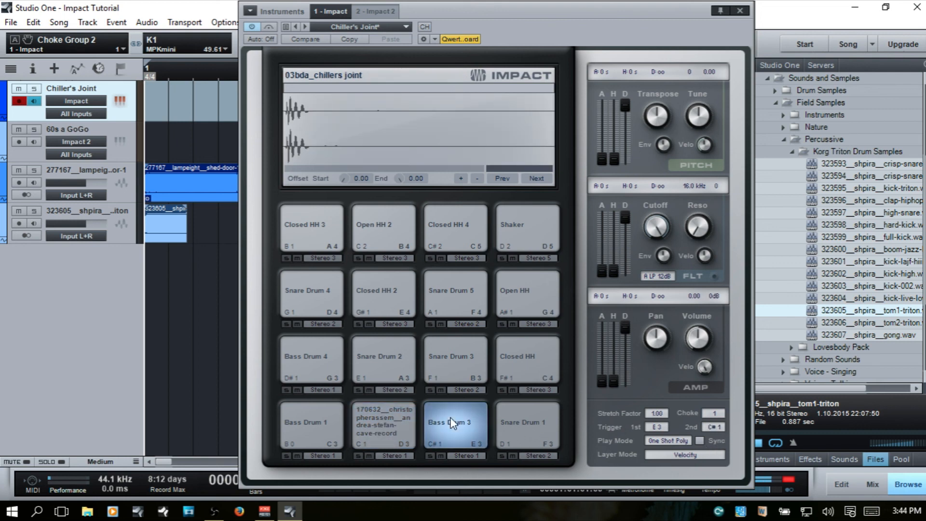
left_click(387, 419)
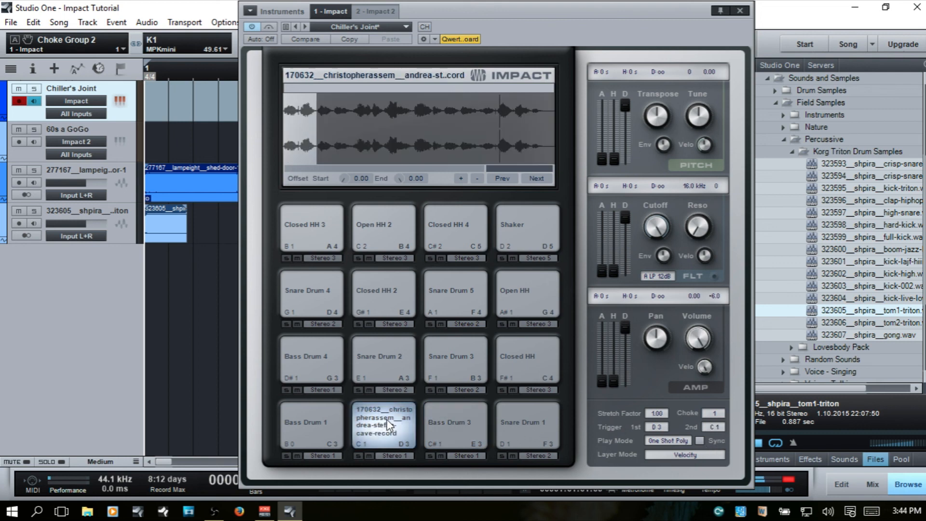
left_click(451, 423)
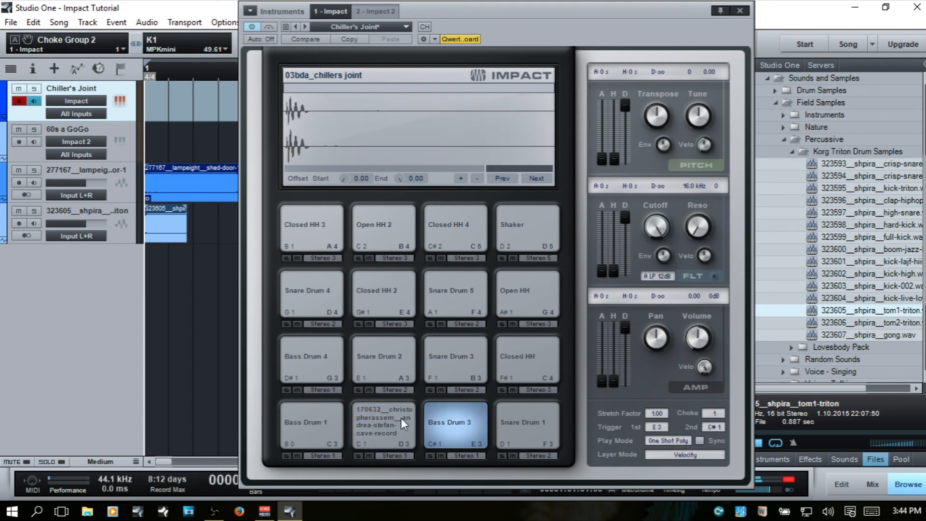
left_click(401, 418)
left_click(430, 421)
left_click(382, 416)
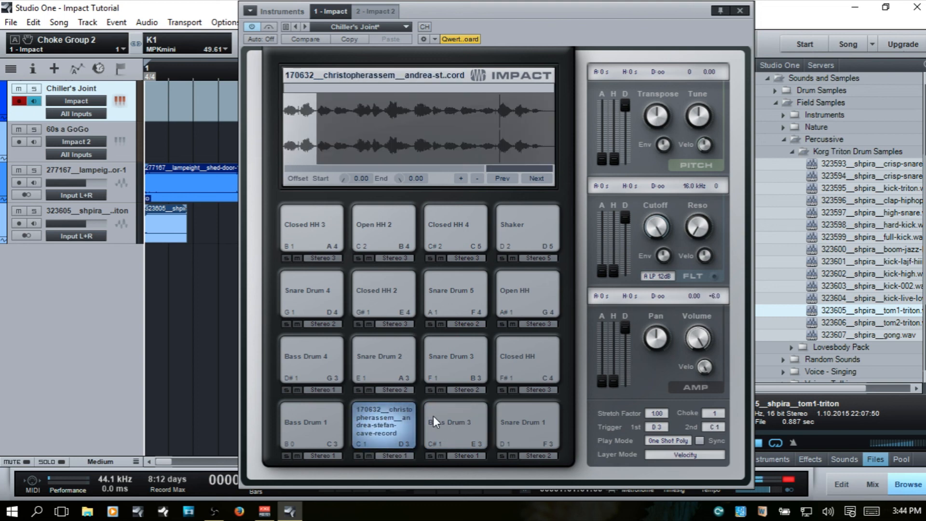
left_click(455, 422)
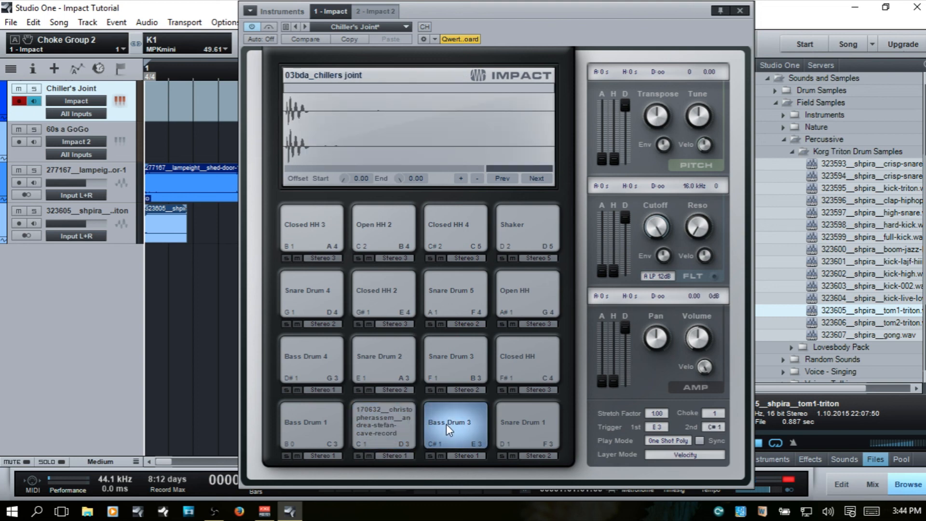
left_click(375, 421)
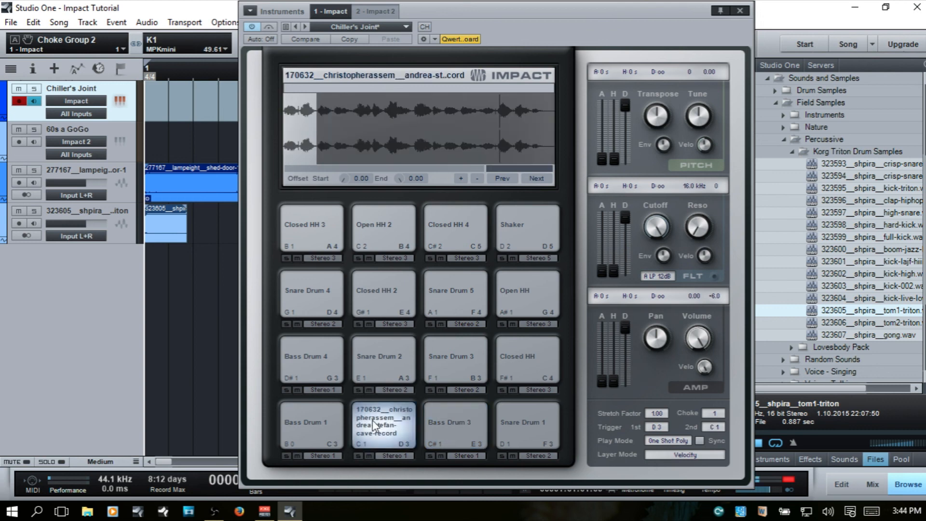
left_click(455, 418)
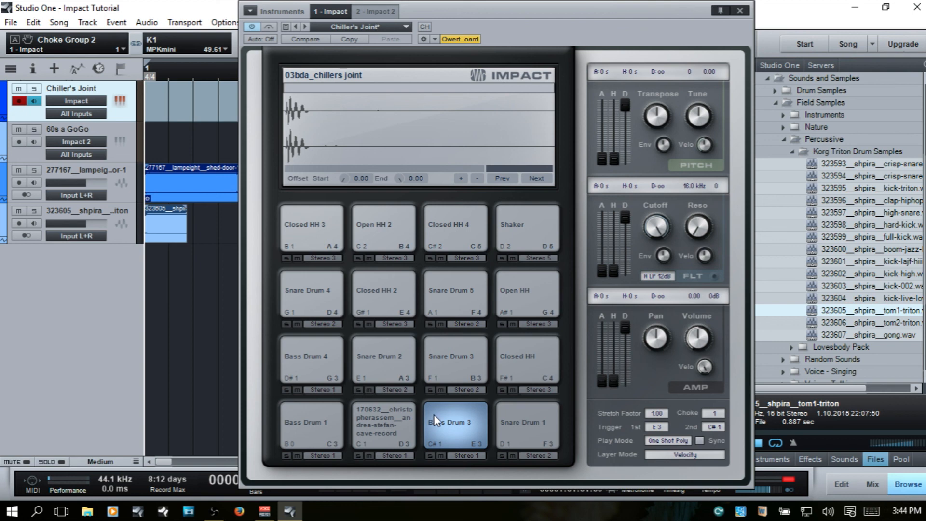
left_click(383, 421)
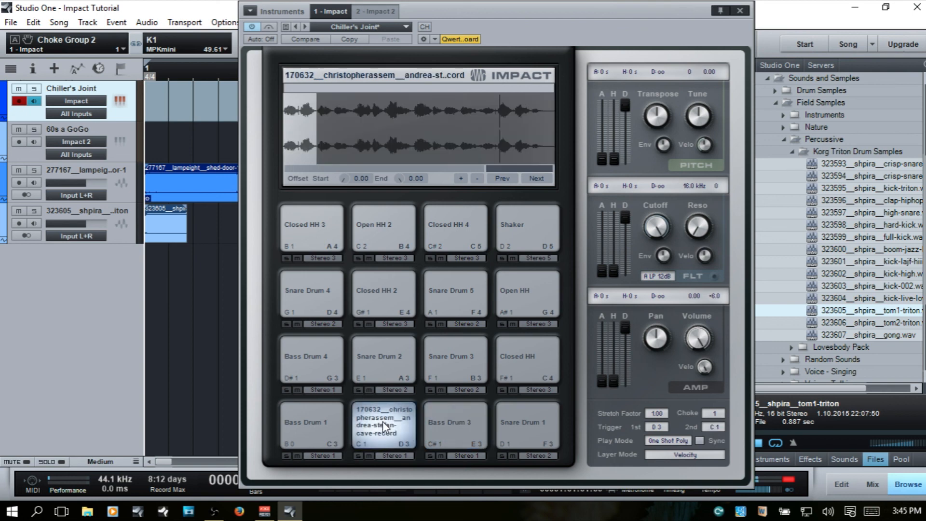
left_click(459, 421)
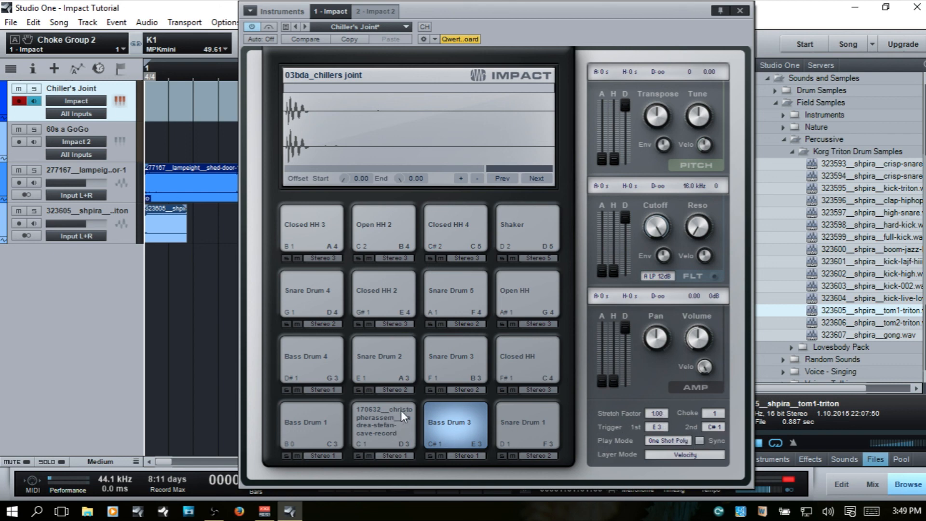
- Set the cave-record pad's stretch factor to 2.00 and audition the stretched sample
left_click(383, 413)
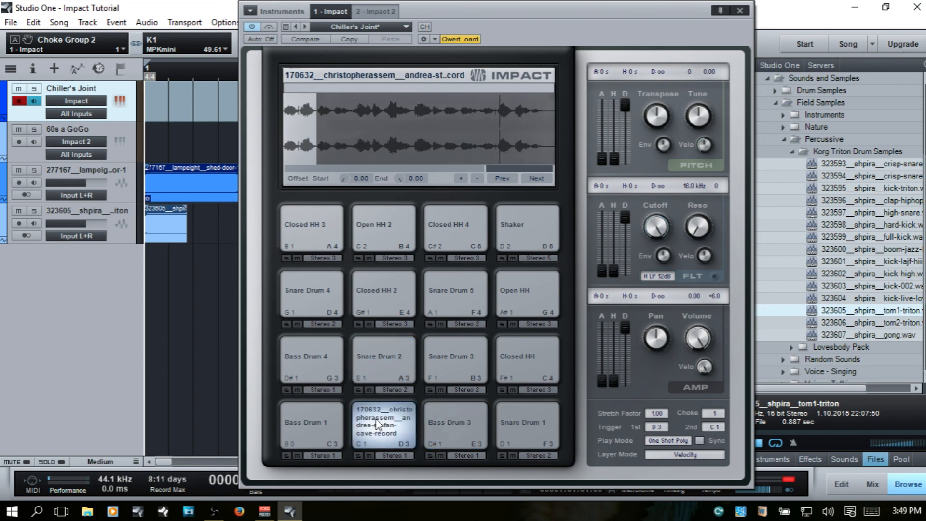
left_click(657, 413)
type("2")
key("Return")
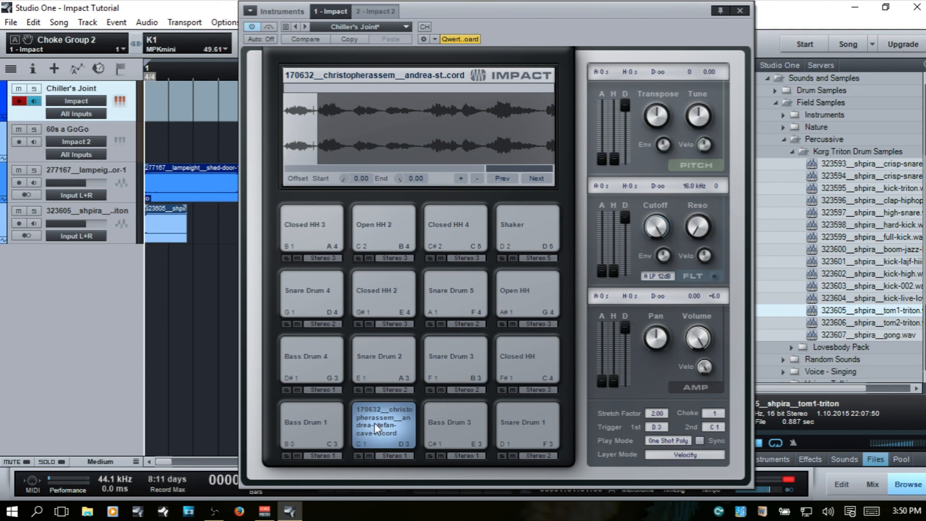
left_click(381, 411)
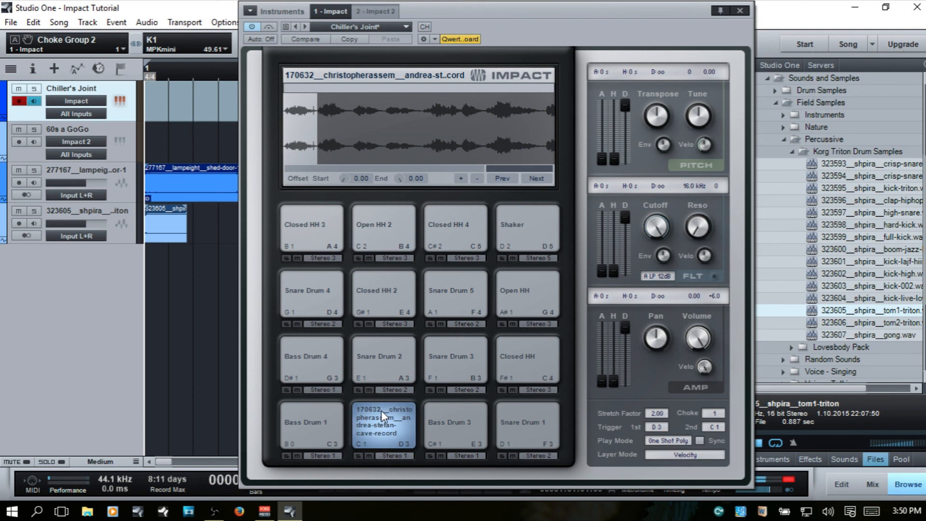